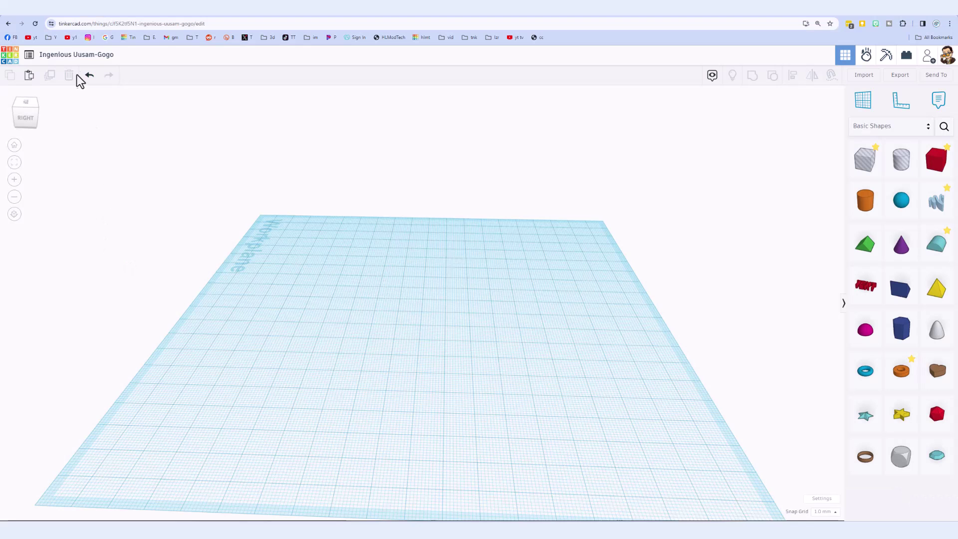
# Rename the design 'paint brush holder' and pick the SoftBox from a community search for 'soft'.
pyautogui.click(78, 62)
pyautogui.write('pain')
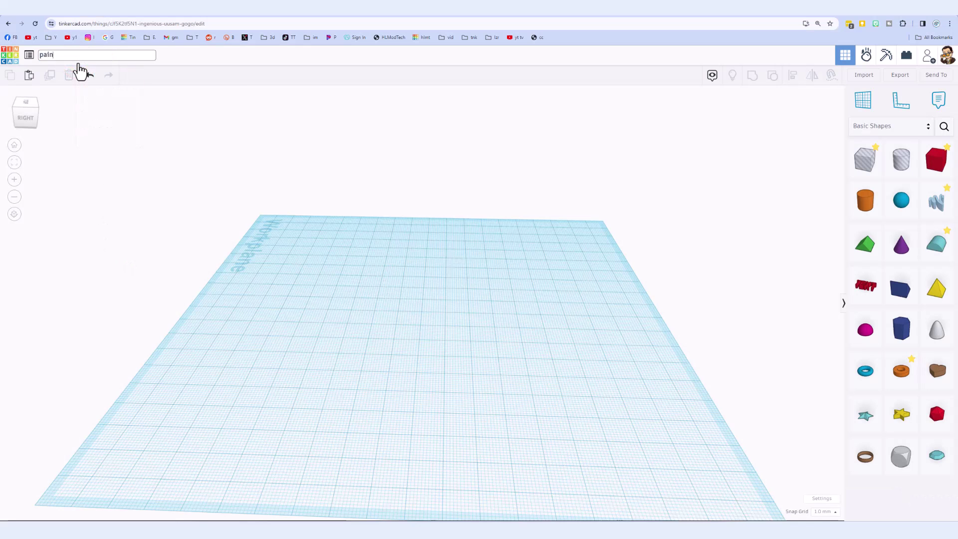
pyautogui.write('t brush holder')
pyautogui.click(263, 273)
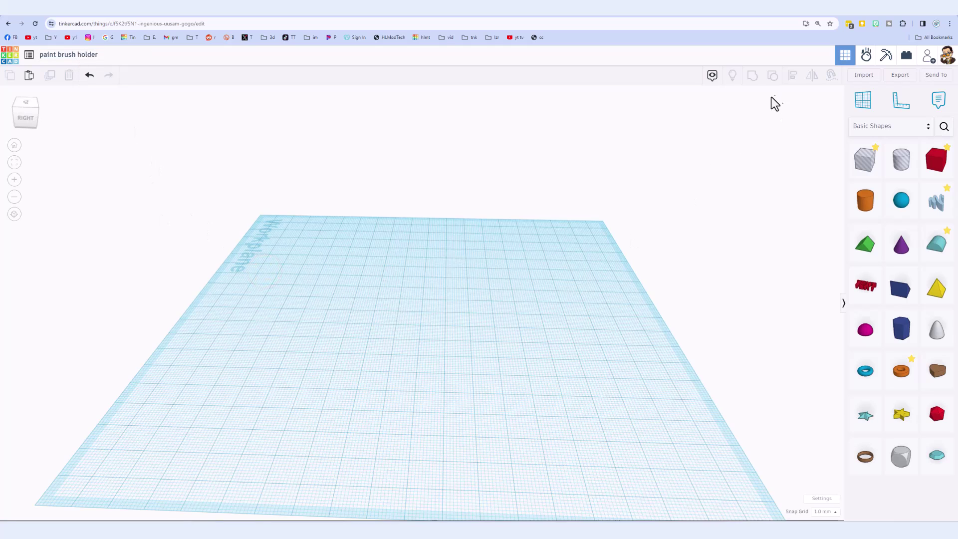
pyautogui.click(942, 127)
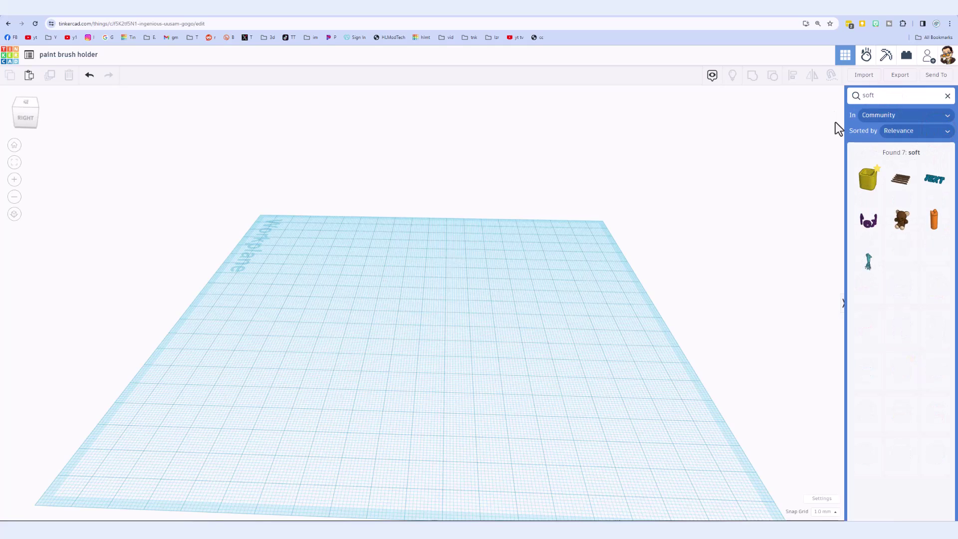
pyautogui.click(867, 181)
# Delete the accidentally stretched SoftBox and drop a fresh one on the workplane.
pyautogui.click(402, 296)
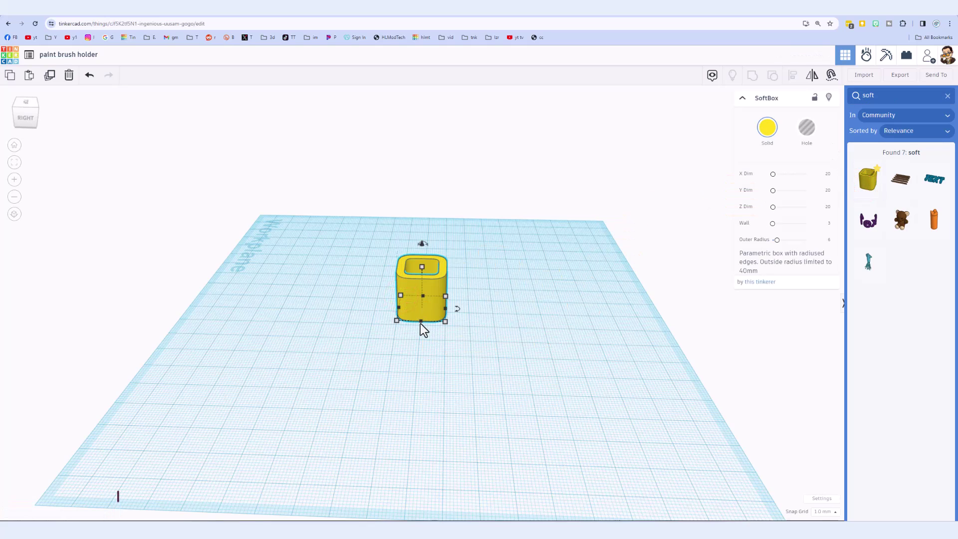
pyautogui.moveTo(420, 324); pyautogui.dragTo(420, 346)
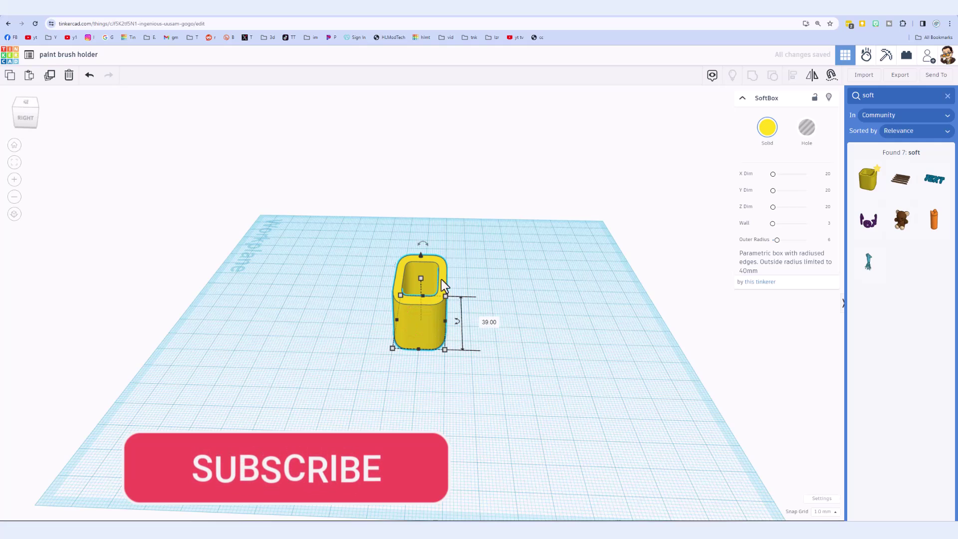
pyautogui.click(427, 319)
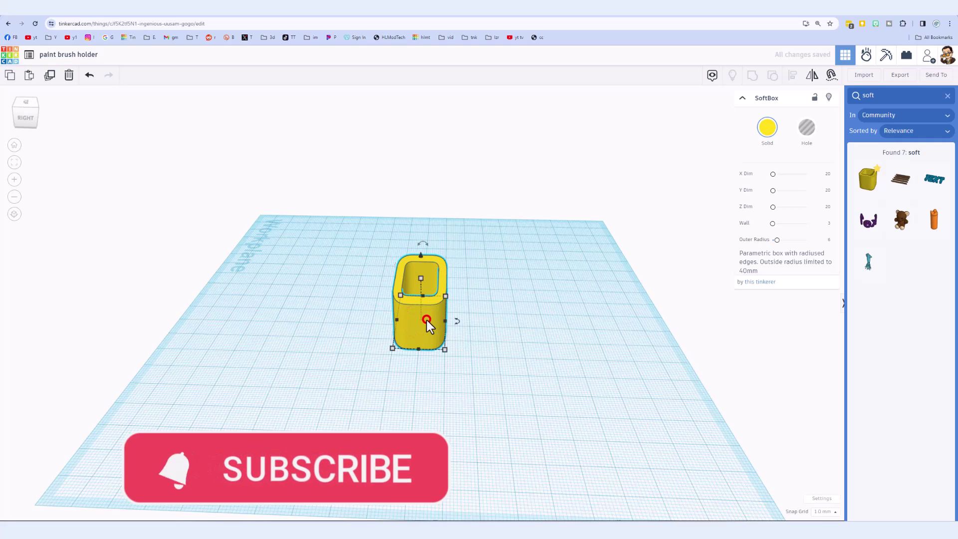
pyautogui.press('Delete')
pyautogui.moveTo(869, 179); pyautogui.dragTo(407, 300)
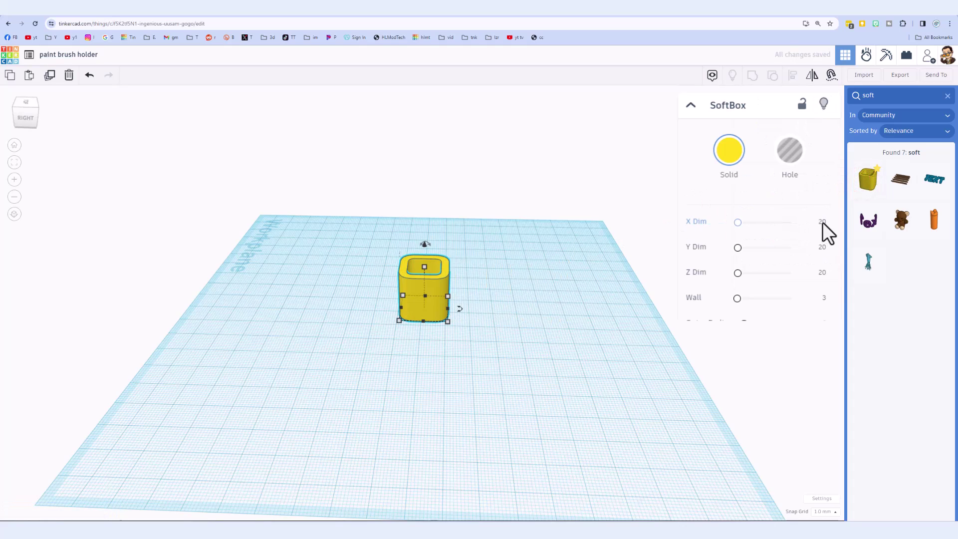
# Set the SoftBox dimensions to X 60, Y 80 and height 15.
pyautogui.click(829, 174)
pyautogui.write('60')
pyautogui.press('Return')
pyautogui.click(823, 248)
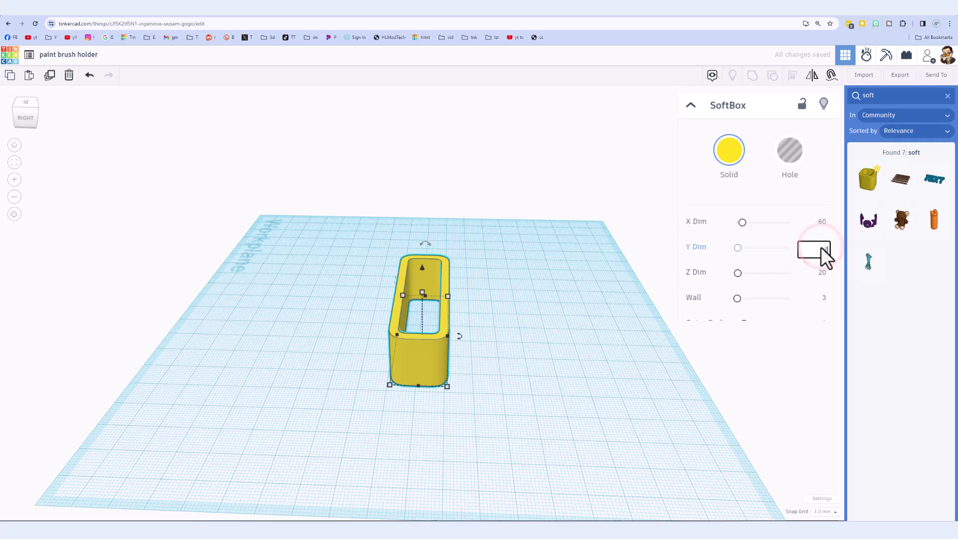
pyautogui.press('Return')
pyautogui.click(823, 273)
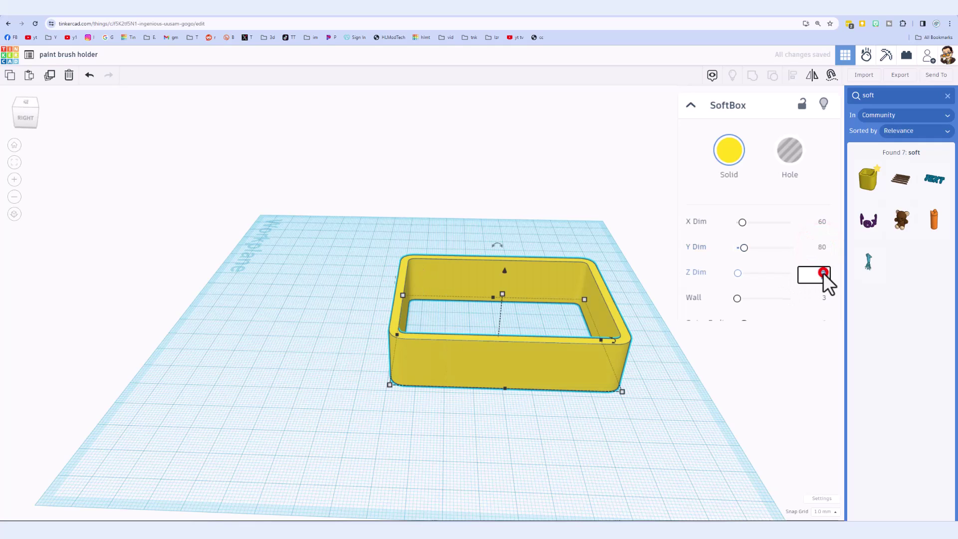
pyautogui.write('4')
pyautogui.press('Return')
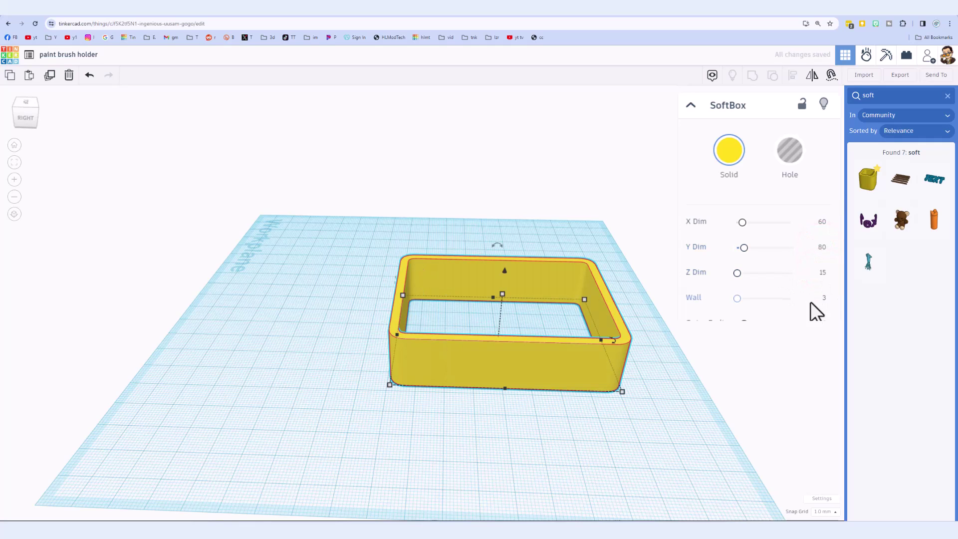
# Move the box left and back on the workplane and set its Wall to 50.
pyautogui.click(824, 299)
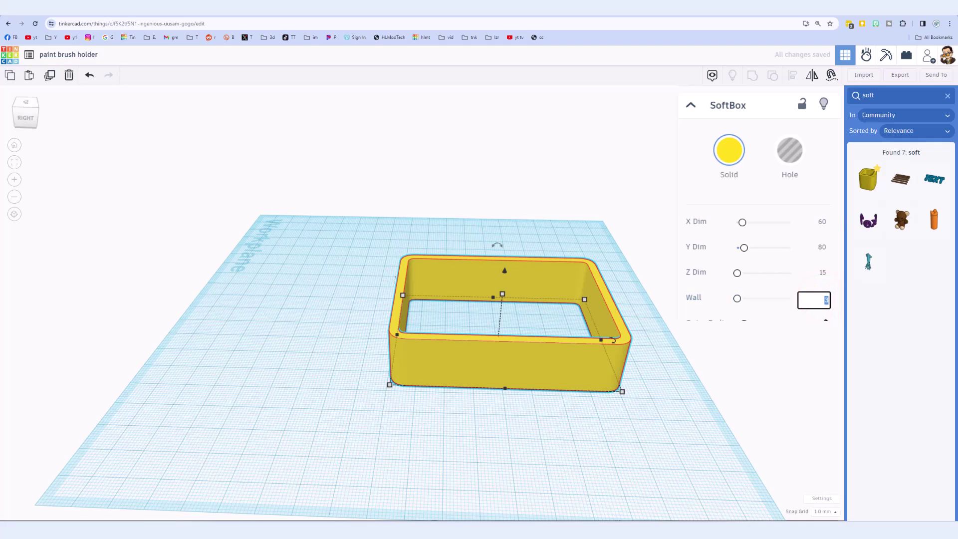
pyautogui.moveTo(553, 392); pyautogui.dragTo(457, 344)
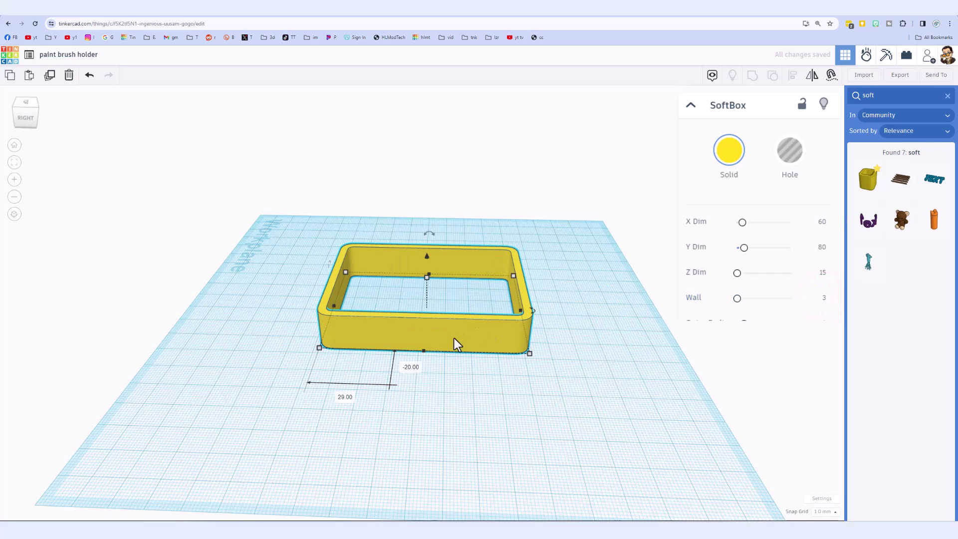
pyautogui.moveTo(451, 340)
pyautogui.mouseDown(button='right')
pyautogui.moveTo(507, 343)
pyautogui.moveTo(460, 338)
pyautogui.mouseUp(button='right')
pyautogui.click(479, 385)
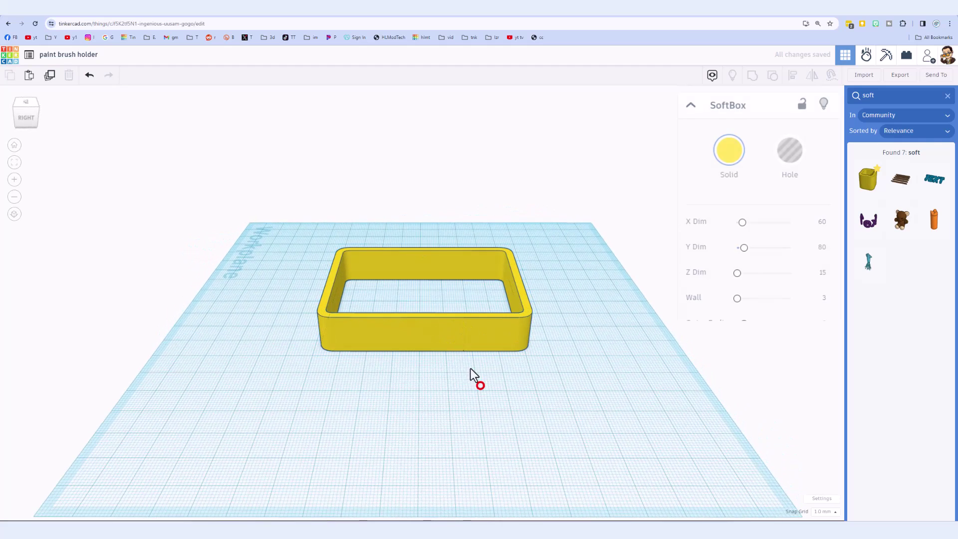
pyautogui.click(415, 329)
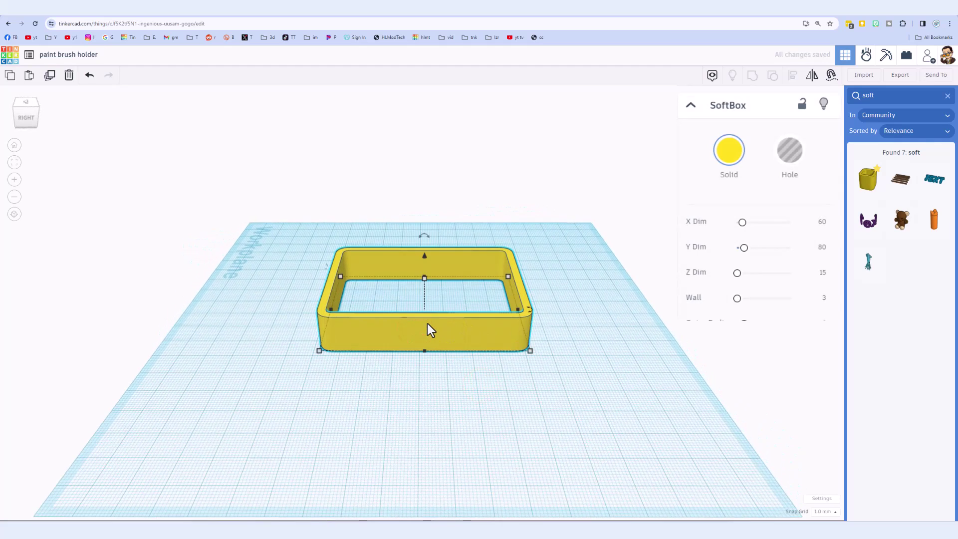
pyautogui.click(823, 300)
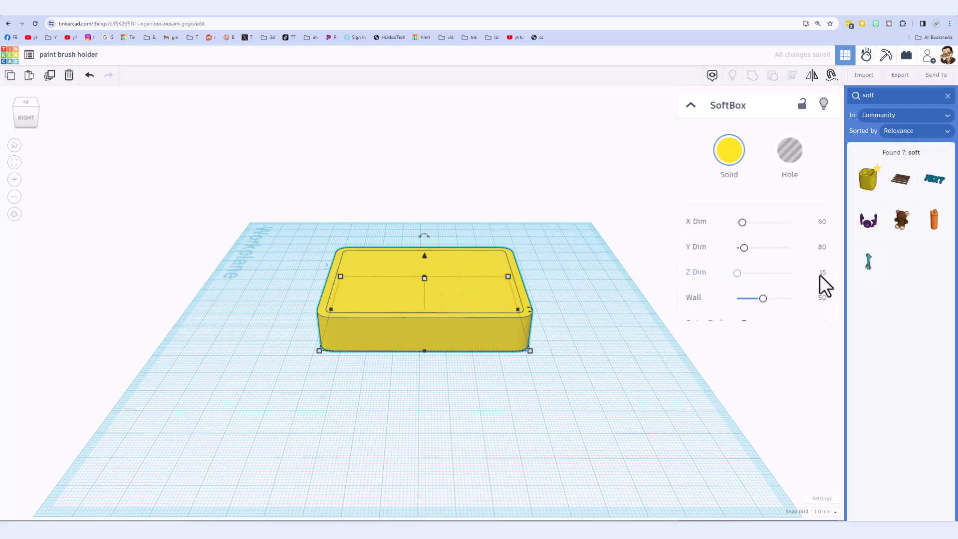
pyautogui.click(820, 275)
# Select all the tray's shapes and group them into one shape.
pyautogui.click(361, 372)
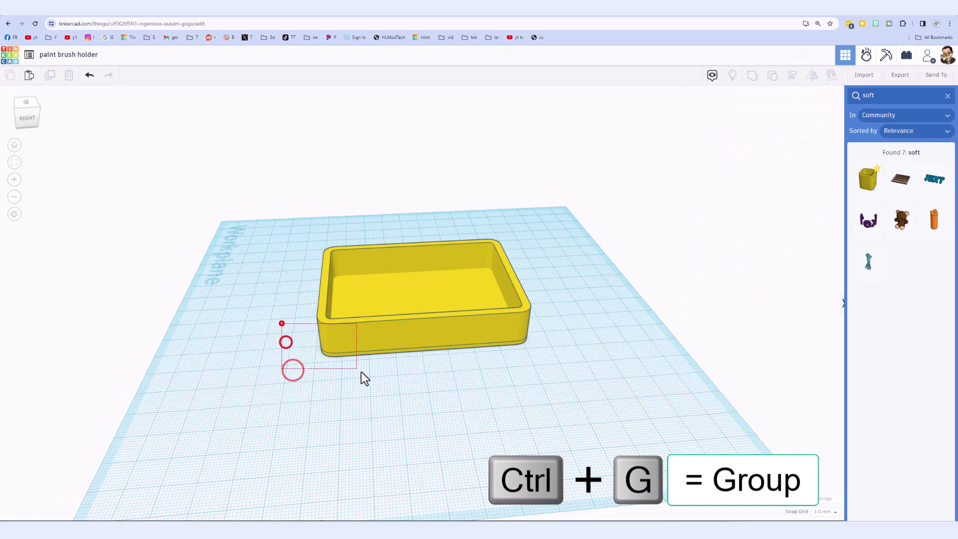
pyautogui.hotkey('ctrl', 'a')
pyautogui.hotkey('ctrl', 'g')
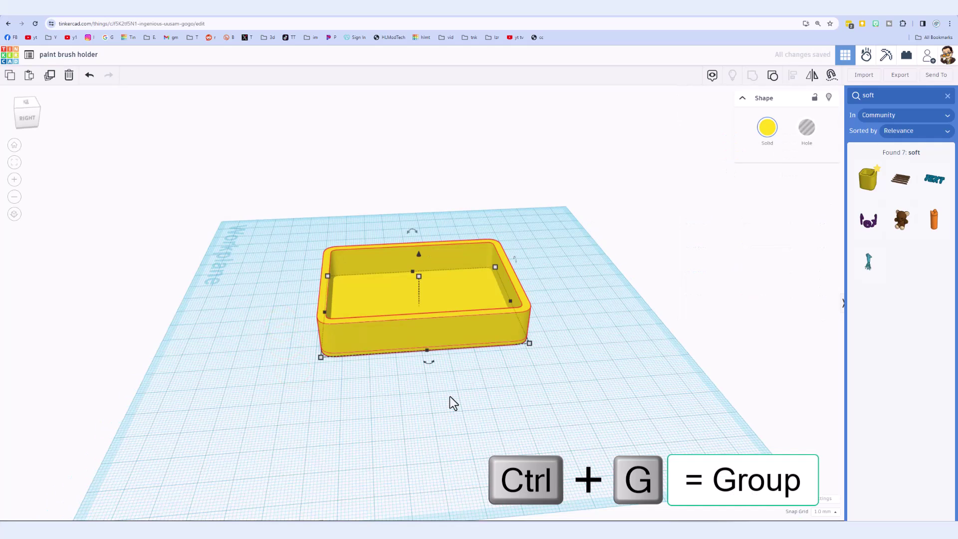
pyautogui.click(471, 404)
pyautogui.click(372, 345)
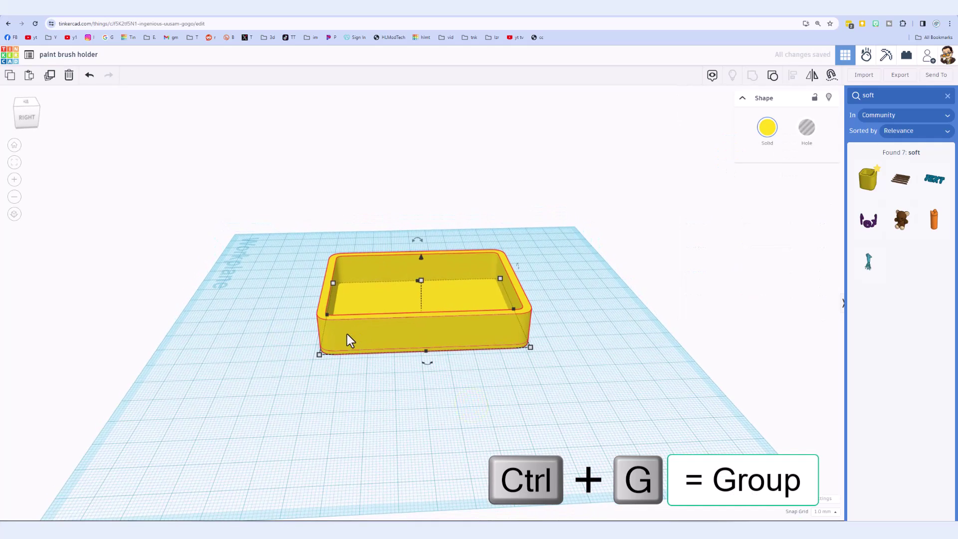
pyautogui.moveTo(521, 398); pyautogui.dragTo(354, 338, button='right')
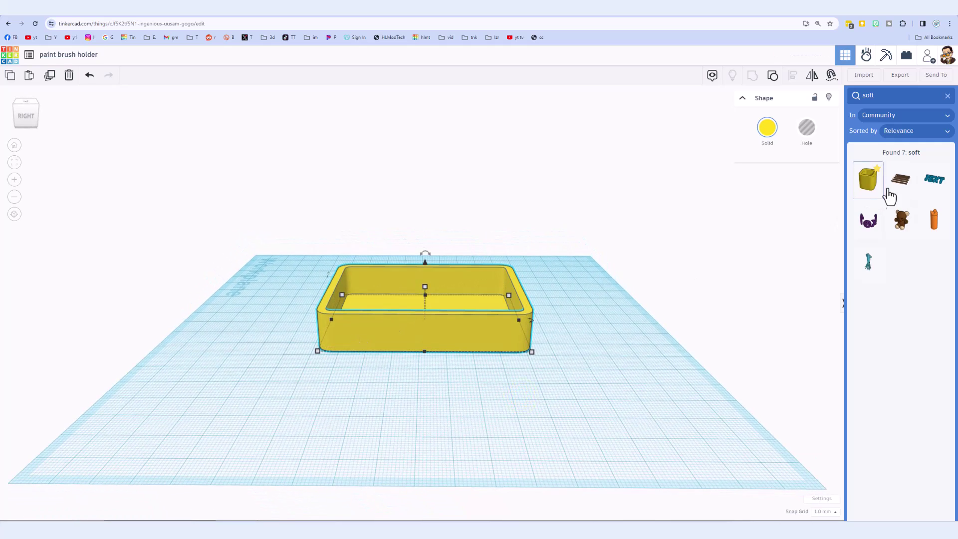
# Place a cylinder hole on the tray's front face, sized 9 × 9, and raise it.
pyautogui.click(946, 97)
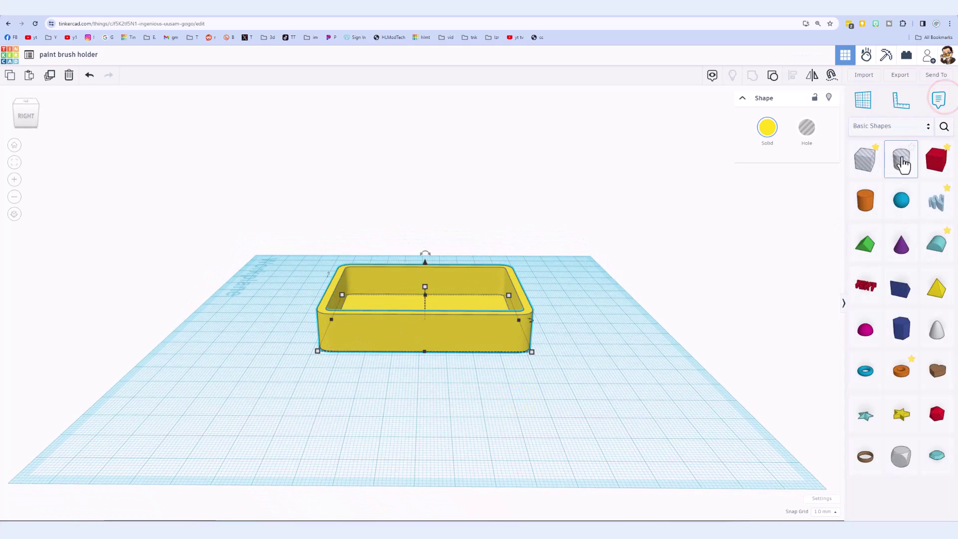
pyautogui.click(903, 161)
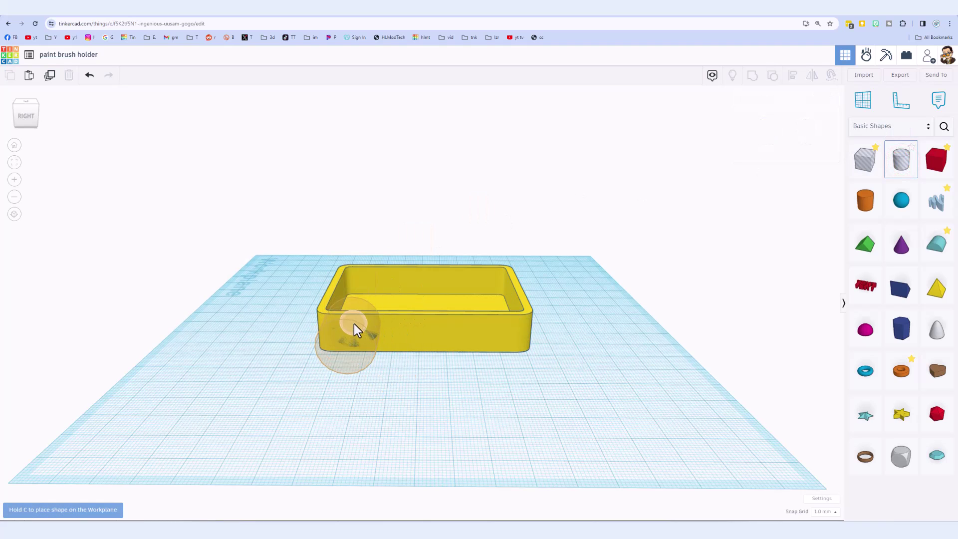
pyautogui.click(363, 328)
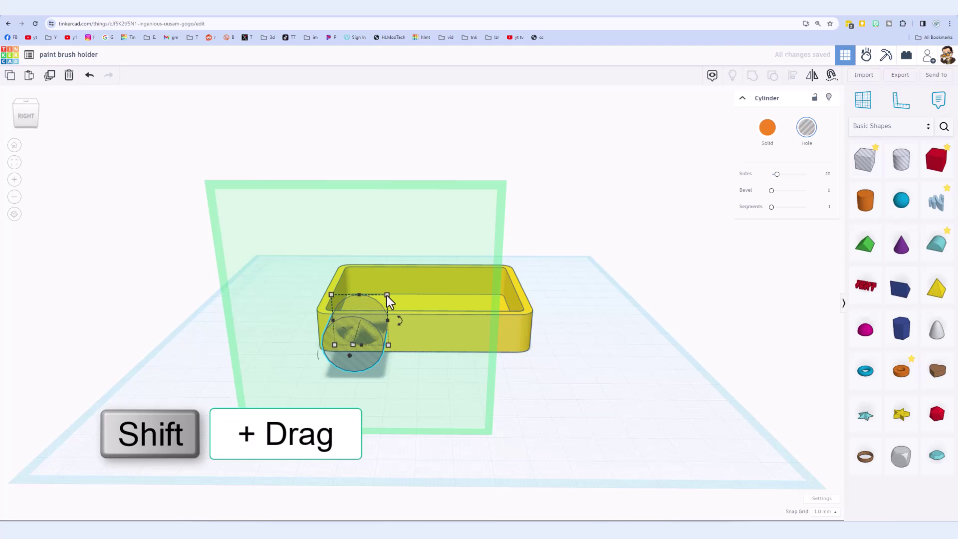
pyautogui.keyDown('shift'); pyautogui.moveTo(388, 299); pyautogui.dragTo(422, 262); pyautogui.keyUp('shift')
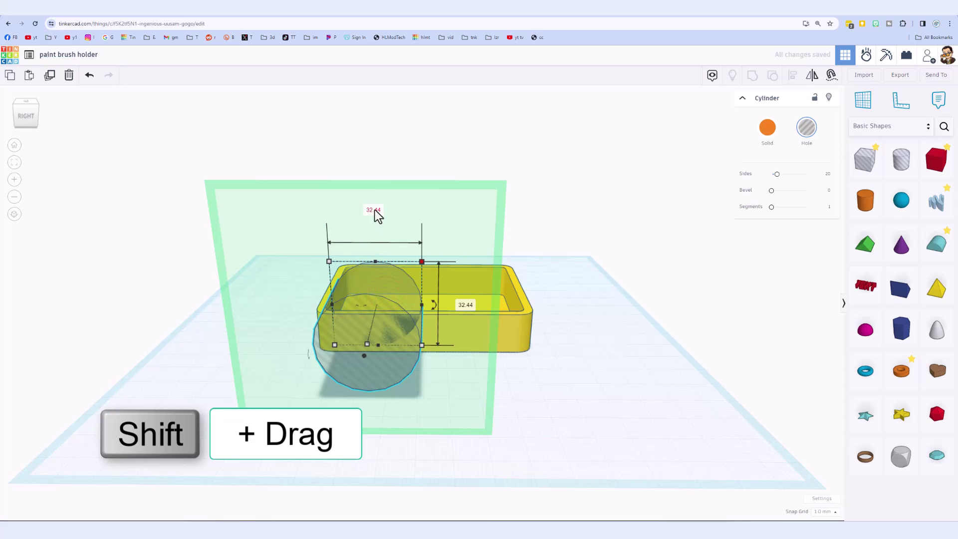
pyautogui.hotkey('ctrl', 'z')
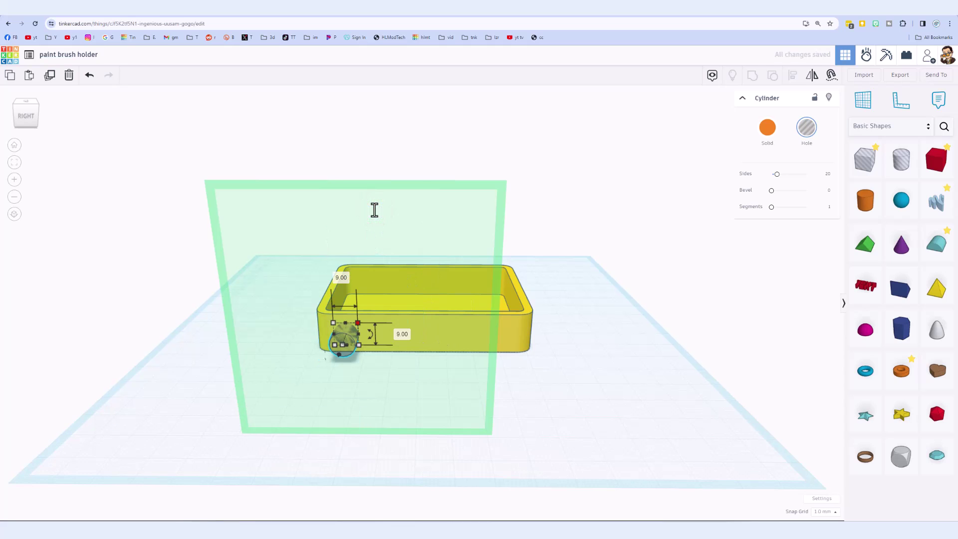
pyautogui.hotkey('ctrl', 'Up')
pyautogui.hotkey('ctrl', 'Up')
pyautogui.hotkey('ctrl', 'Up')
pyautogui.hotkey('ctrl', 'Up')
pyautogui.hotkey('ctrl', 'Up')
pyautogui.hotkey('ctrl', 'Up')
pyautogui.hotkey('ctrl', 'Up')
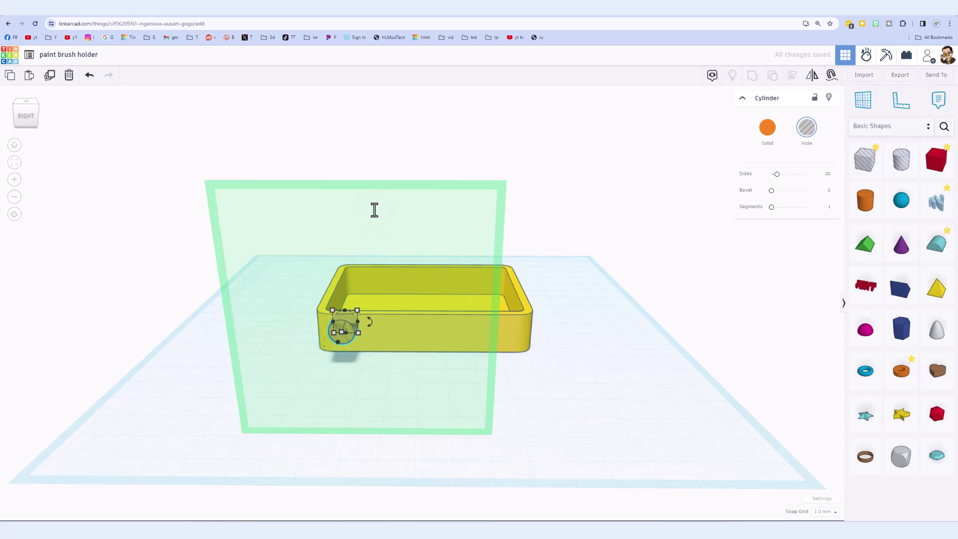
# Nudge the 9 mm cylinder hole into the front wall near its left end, partway up.
pyautogui.moveTo(283, 274); pyautogui.dragTo(409, 385, button='right')
pyautogui.moveTo(415, 386); pyautogui.dragTo(401, 377)
pyautogui.hotkey('ctrl', 'Down')
pyautogui.hotkey('ctrl', 'Down')
pyautogui.hotkey('ctrl', 'Down')
pyautogui.hotkey('ctrl', 'Down')
pyautogui.hotkey('ctrl', 'Down')
pyautogui.hotkey('ctrl', 'Down')
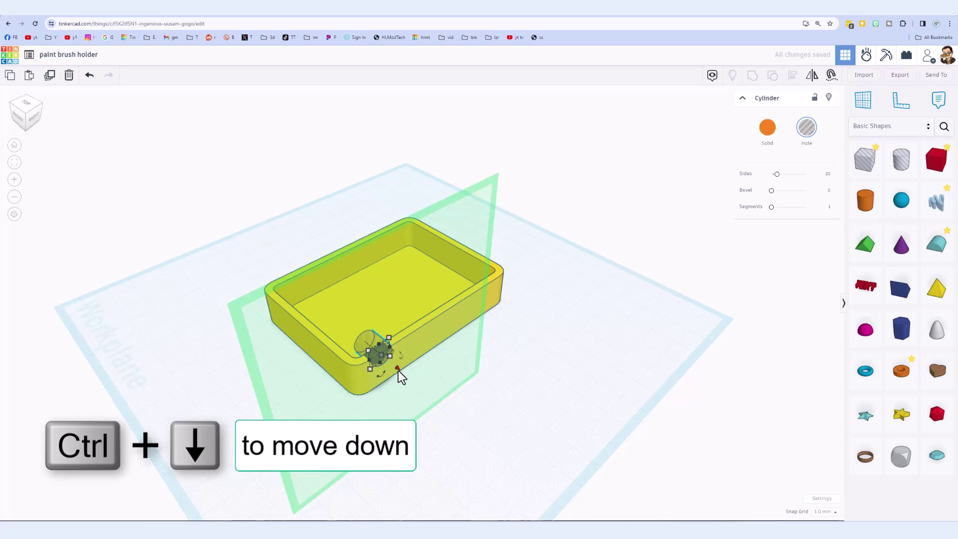
pyautogui.hotkey('ctrl', 'Down')
pyautogui.hotkey('ctrl', 'Down')
pyautogui.hotkey('ctrl', 'Down')
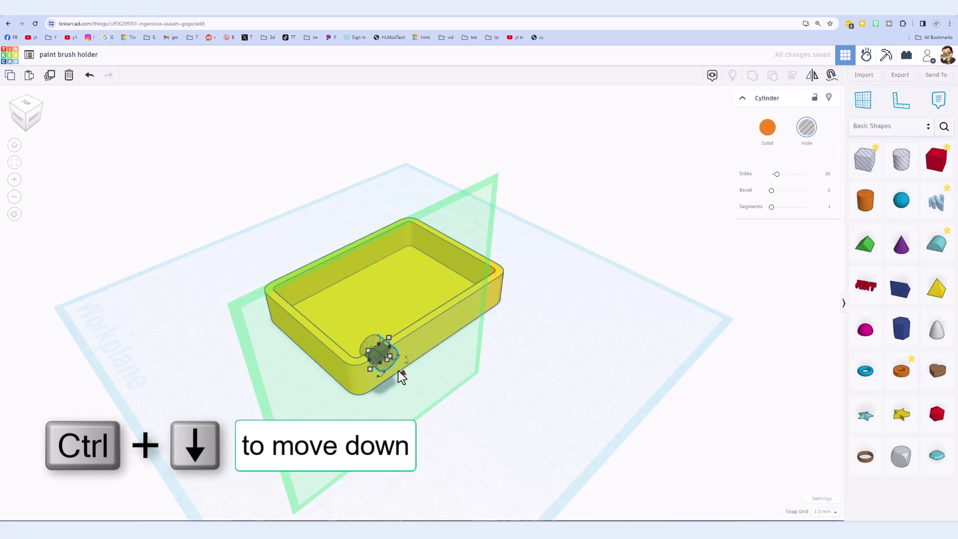
pyautogui.moveTo(453, 349); pyautogui.dragTo(318, 283, button='right')
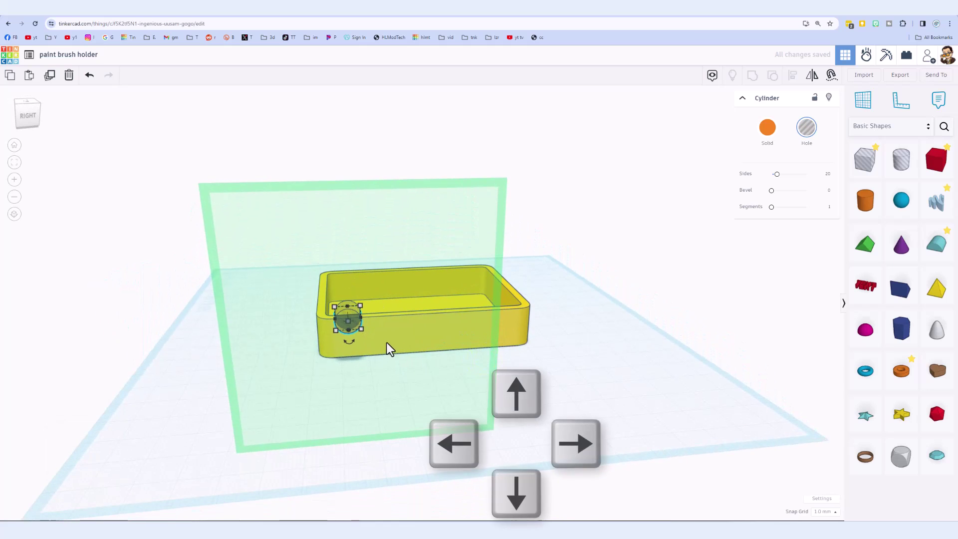
pyautogui.press('Down')
pyautogui.press('Down')
pyautogui.press('Up')
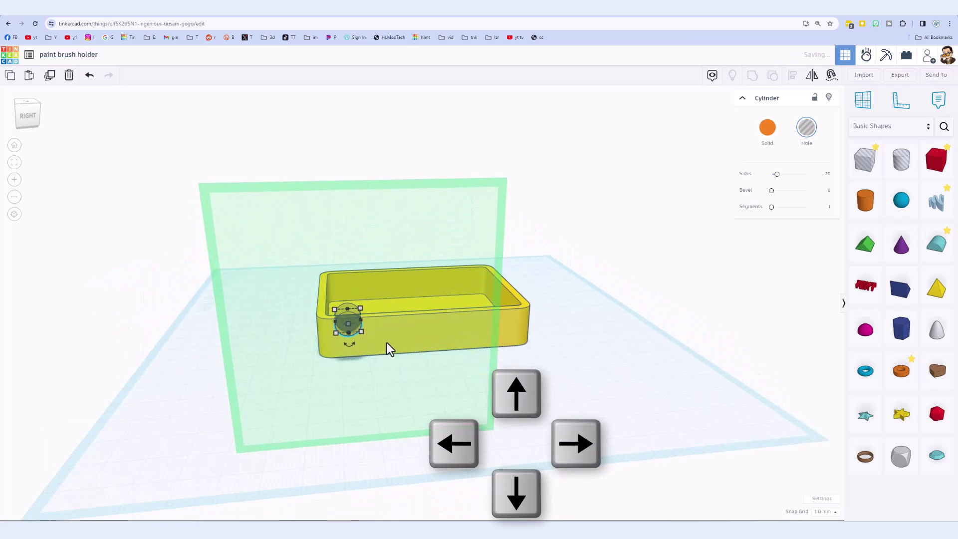
pyautogui.moveTo(324, 381); pyautogui.dragTo(348, 346, button='right')
pyautogui.moveTo(428, 403); pyautogui.dragTo(377, 402, button='right')
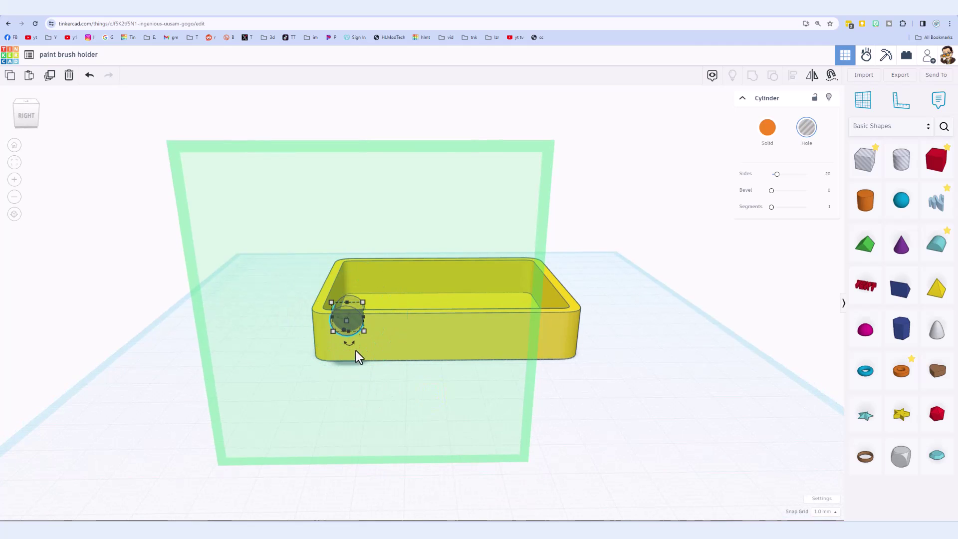
pyautogui.moveTo(378, 363); pyautogui.dragTo(394, 404, button='right')
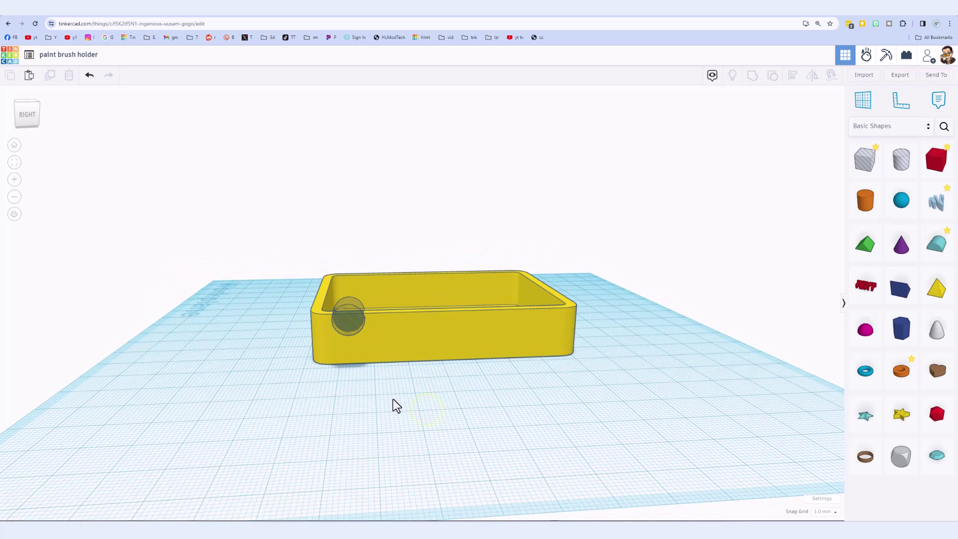
# Put a workplane on the box's front face and nudge the cylinder hole slightly left.
pyautogui.click(863, 100)
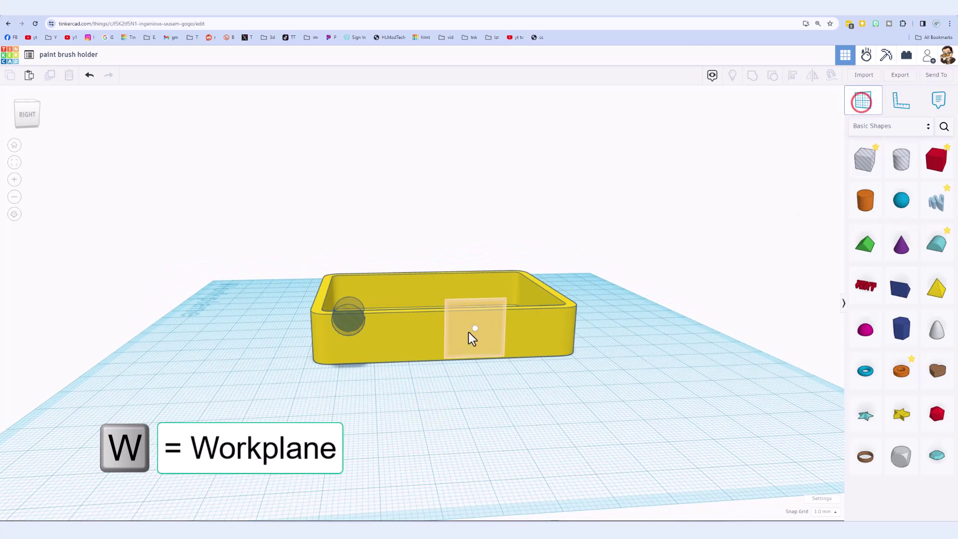
pyautogui.click(456, 330)
pyautogui.click(349, 336)
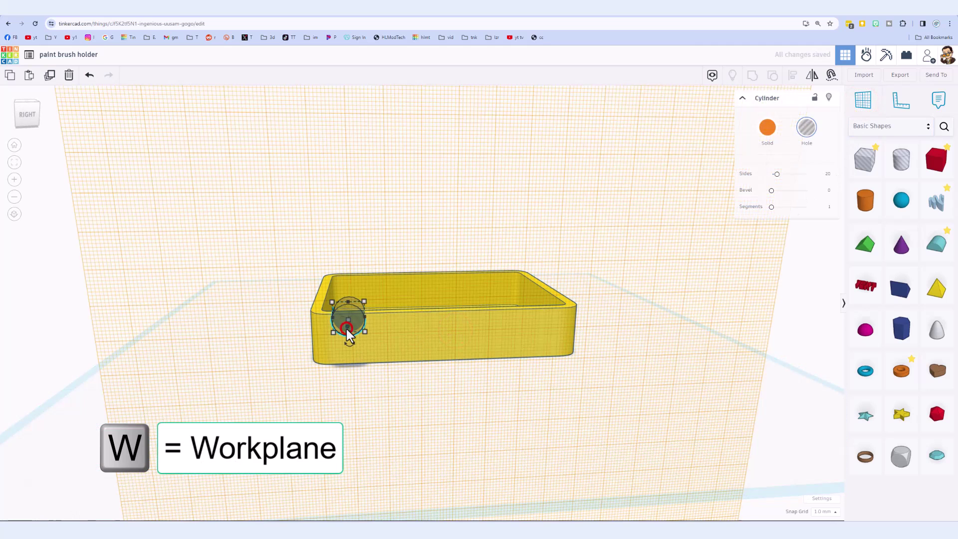
pyautogui.press('Left')
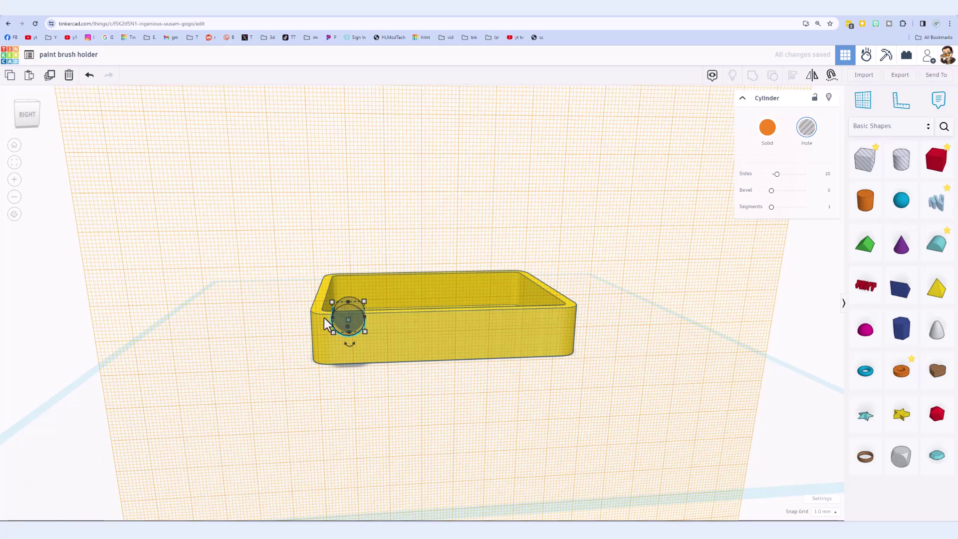
# Duplicate the cylinder hole into a row of six evenly spaced holes along the wall.
pyautogui.hotkey('ctrl', 'd')
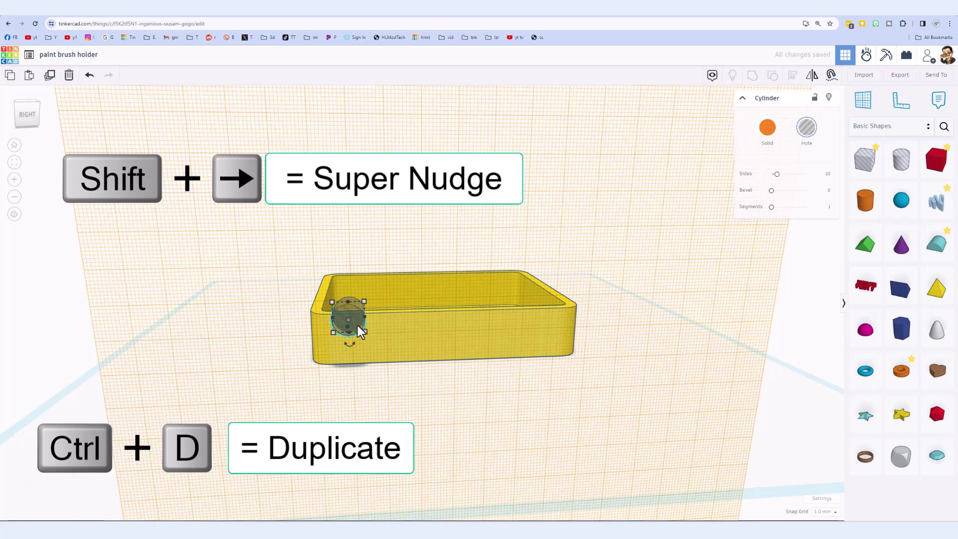
pyautogui.hotkey('shift', 'Right')
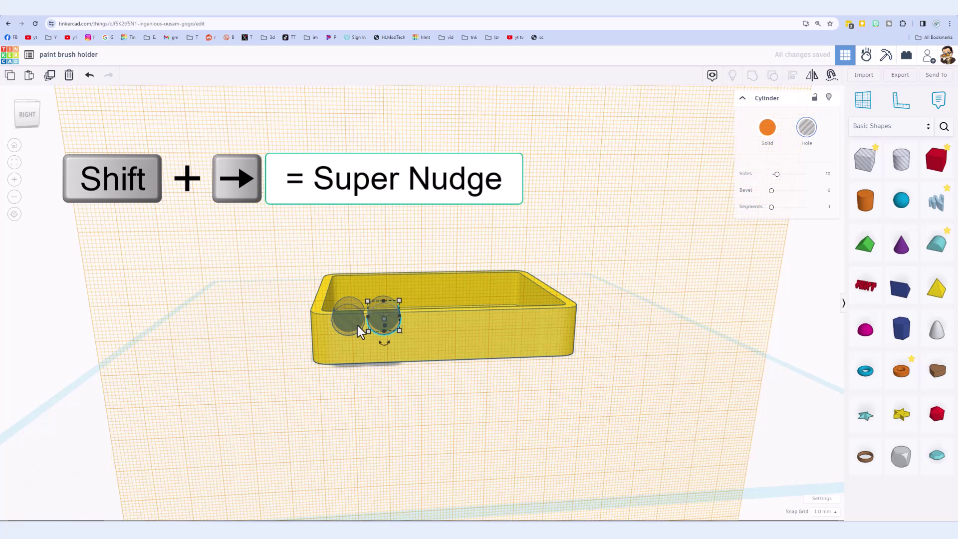
pyautogui.press('Right')
pyautogui.press('Right')
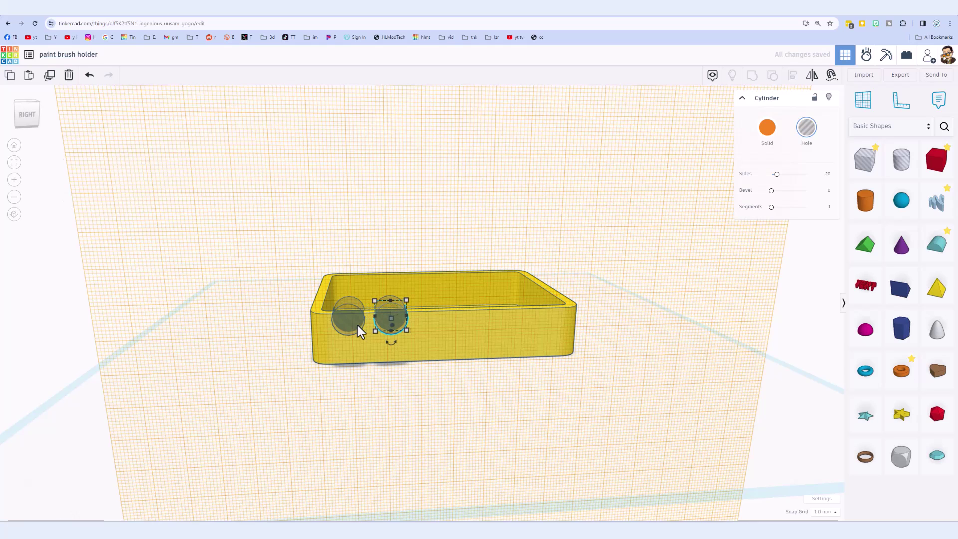
pyautogui.hotkey('ctrl', 'd')
pyautogui.hotkey('ctrl', 'd')
pyautogui.hotkey('ctrl', 'd')
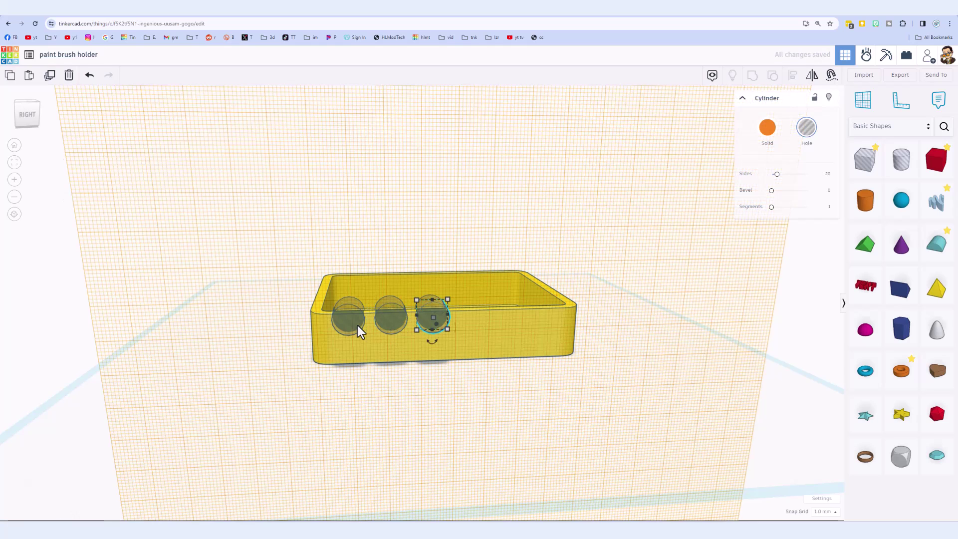
pyautogui.hotkey('ctrl', 'd')
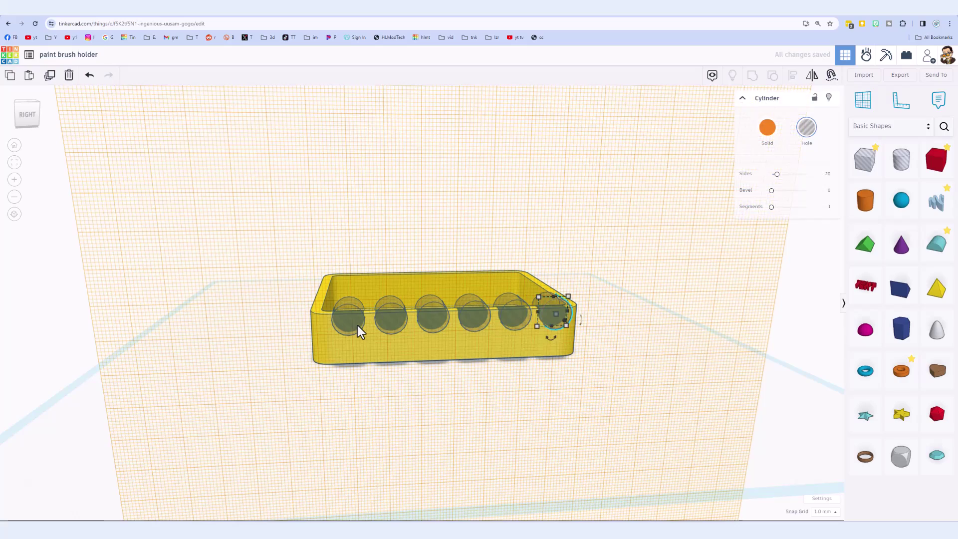
pyautogui.hotkey('ctrl', 'z')
pyautogui.moveTo(391, 304); pyautogui.dragTo(443, 315, button='right')
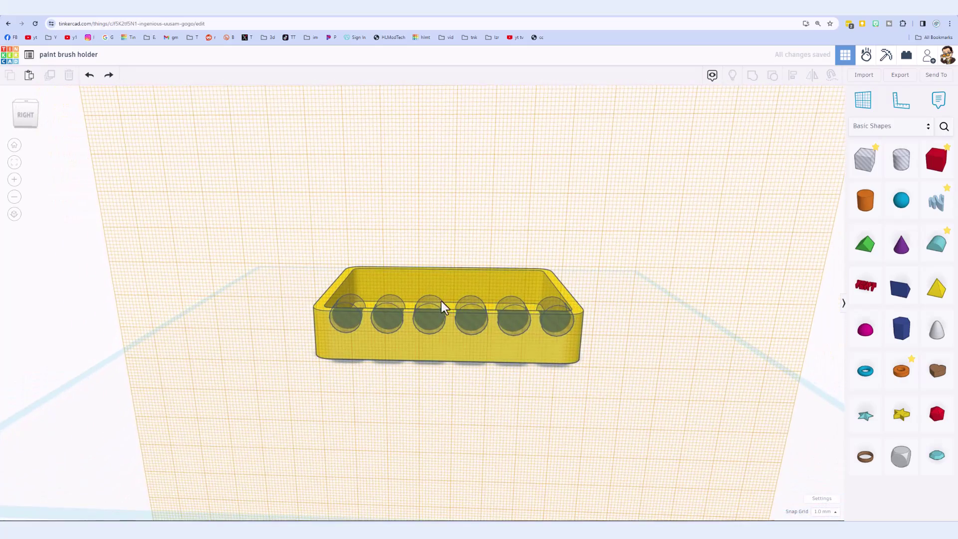
# Select all six cylinder holes and group them into one hole shape.
pyautogui.keyDown('shift'); pyautogui.click(347, 316); pyautogui.keyUp('shift')
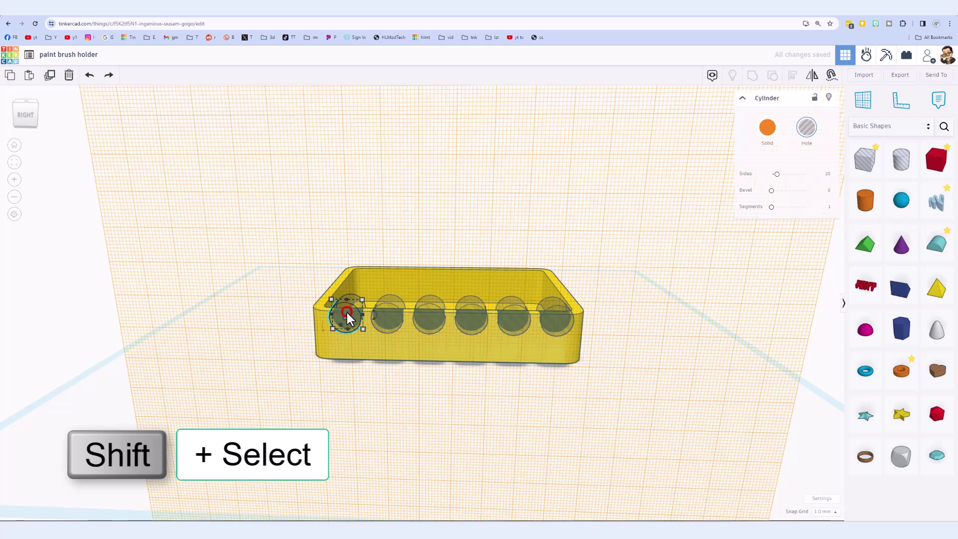
pyautogui.keyDown('shift'); pyautogui.click(387, 318); pyautogui.keyUp('shift')
pyautogui.keyDown('shift'); pyautogui.click(430, 318); pyautogui.keyUp('shift')
pyautogui.keyDown('shift'); pyautogui.click(471, 320); pyautogui.keyUp('shift')
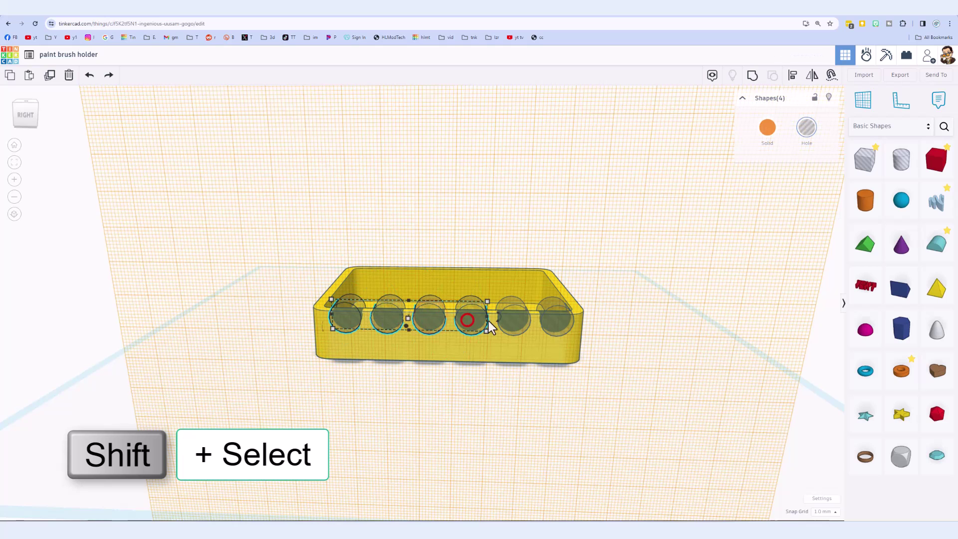
pyautogui.keyDown('shift'); pyautogui.click(516, 320); pyautogui.keyUp('shift')
pyautogui.keyDown('shift'); pyautogui.click(558, 322); pyautogui.keyUp('shift')
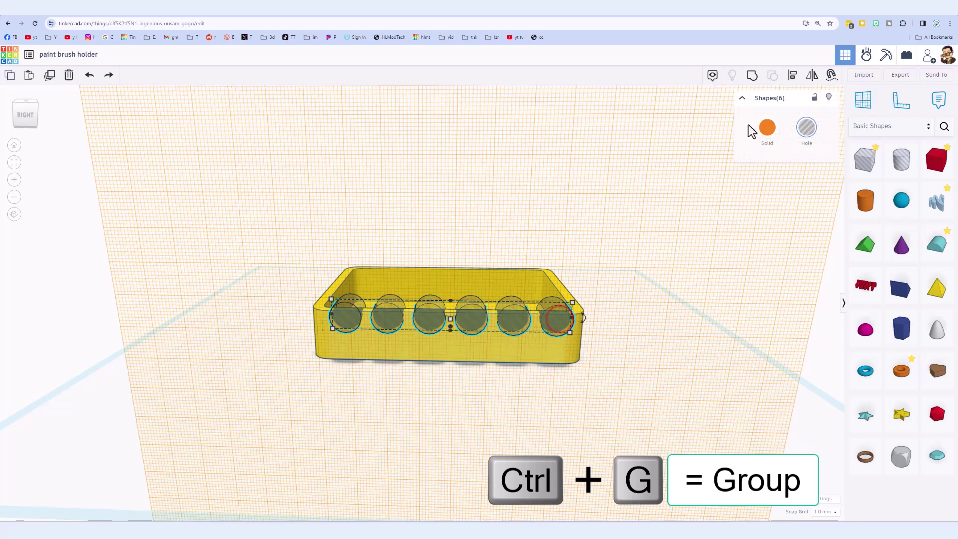
pyautogui.click(752, 76)
# Align the hole group centrally along the box's length.
pyautogui.click(285, 227)
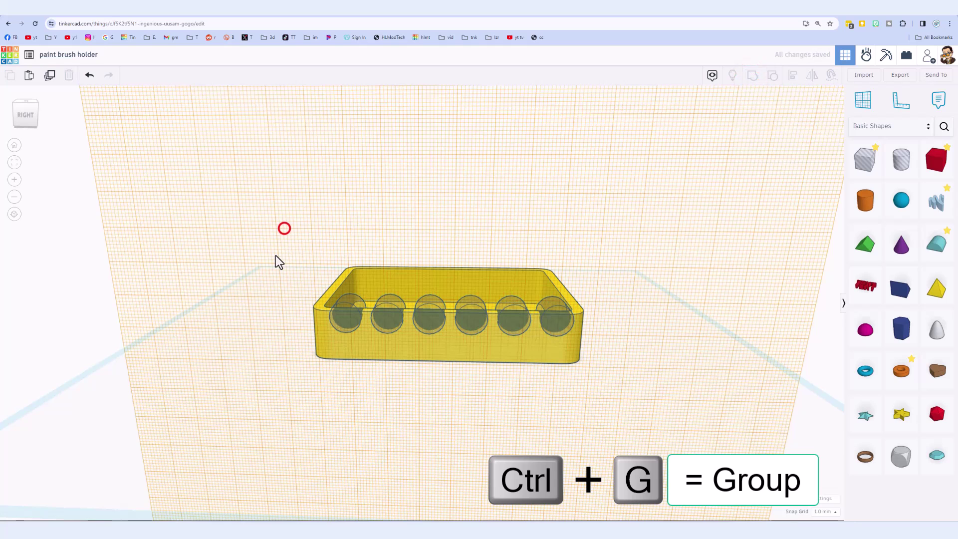
pyautogui.moveTo(272, 252); pyautogui.dragTo(553, 355)
pyautogui.press('l')
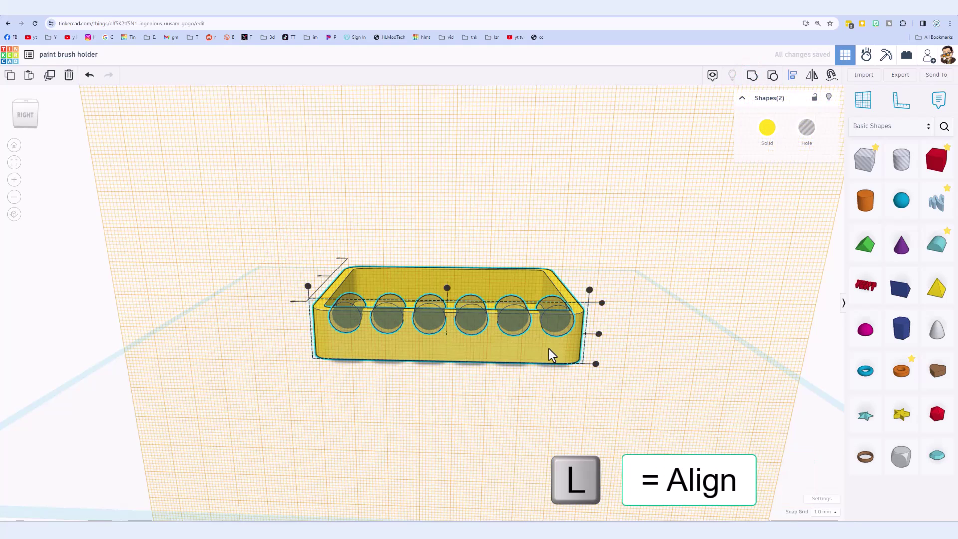
pyautogui.click(447, 289)
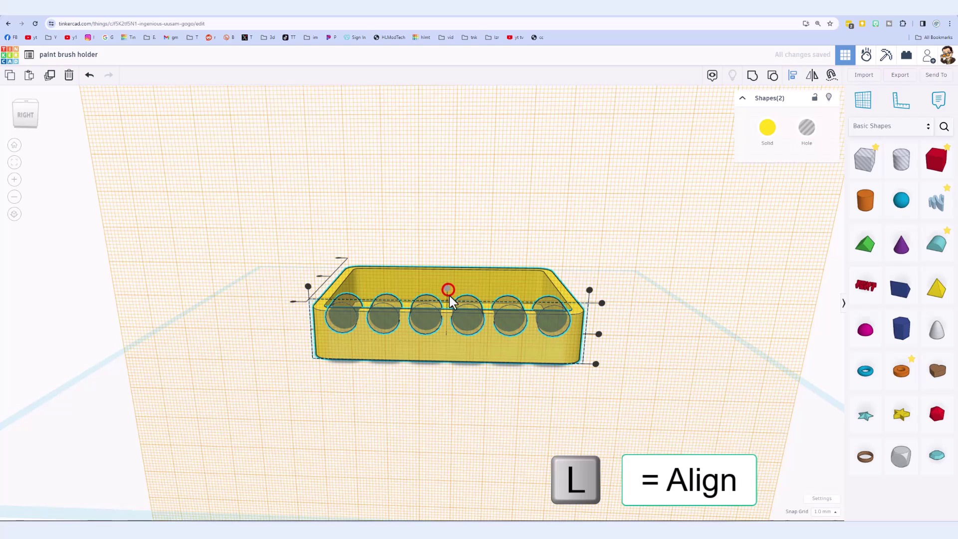
pyautogui.click(460, 374)
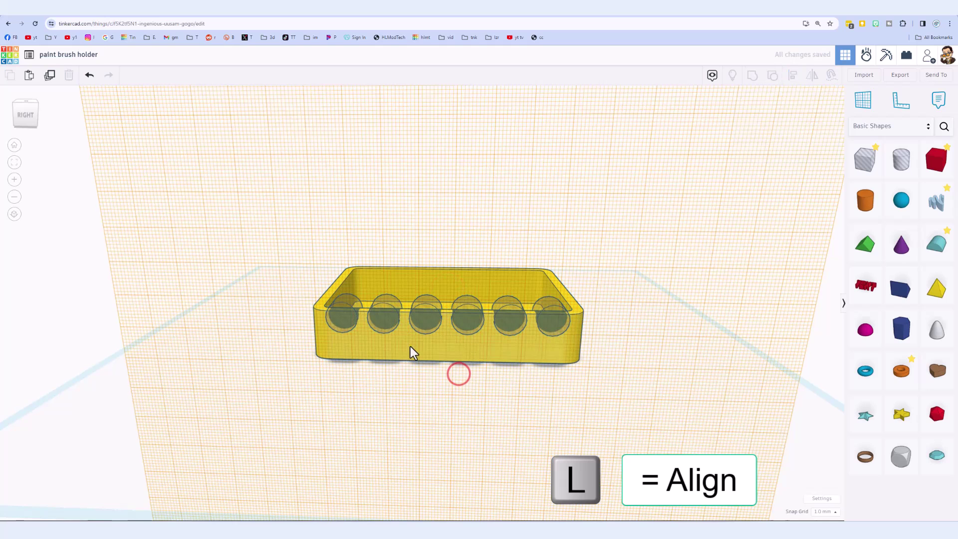
pyautogui.moveTo(411, 343); pyautogui.dragTo(558, 332, button='right')
pyautogui.click(426, 314)
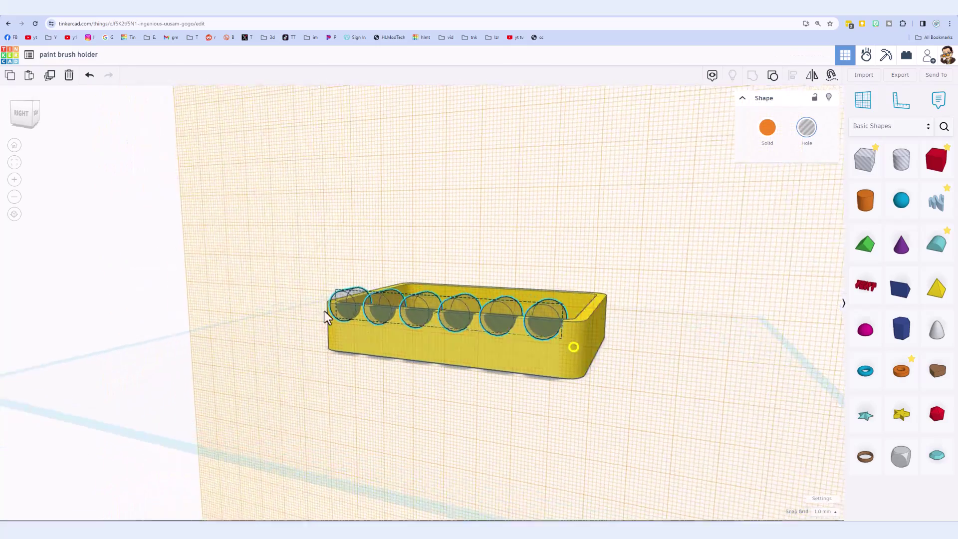
# Group the box with the holes to cut six notches, then reset to the default workplane.
pyautogui.moveTo(277, 298); pyautogui.dragTo(376, 347)
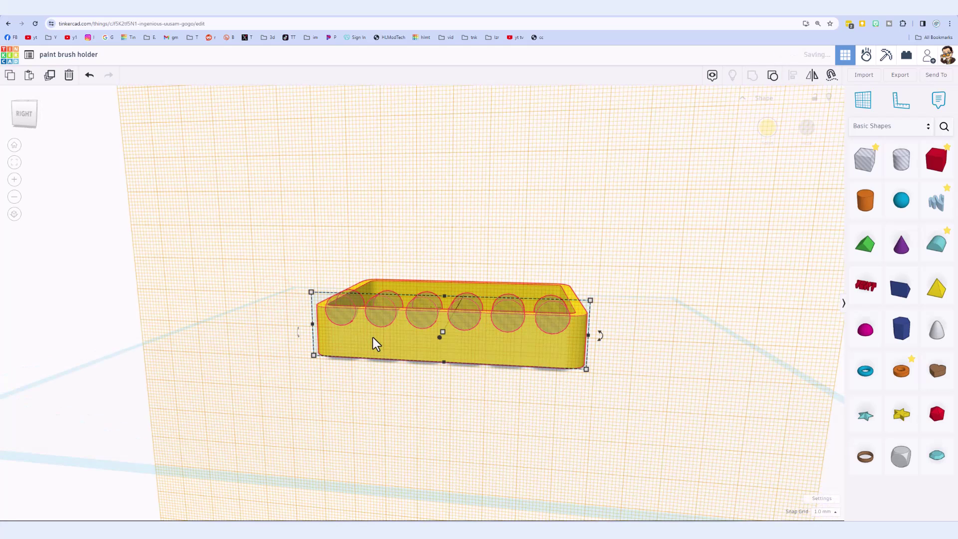
pyautogui.hotkey('ctrl', 'g')
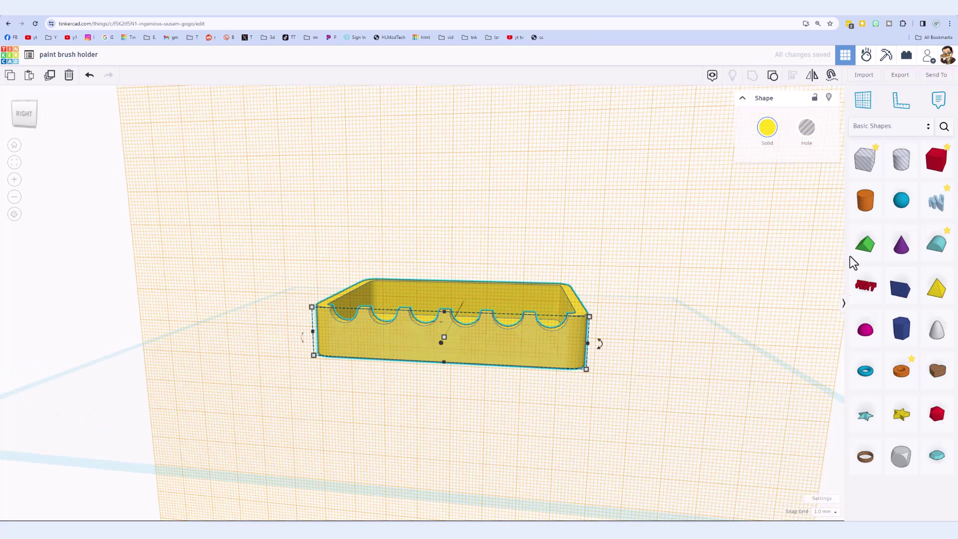
pyautogui.click(863, 99)
pyautogui.click(762, 356)
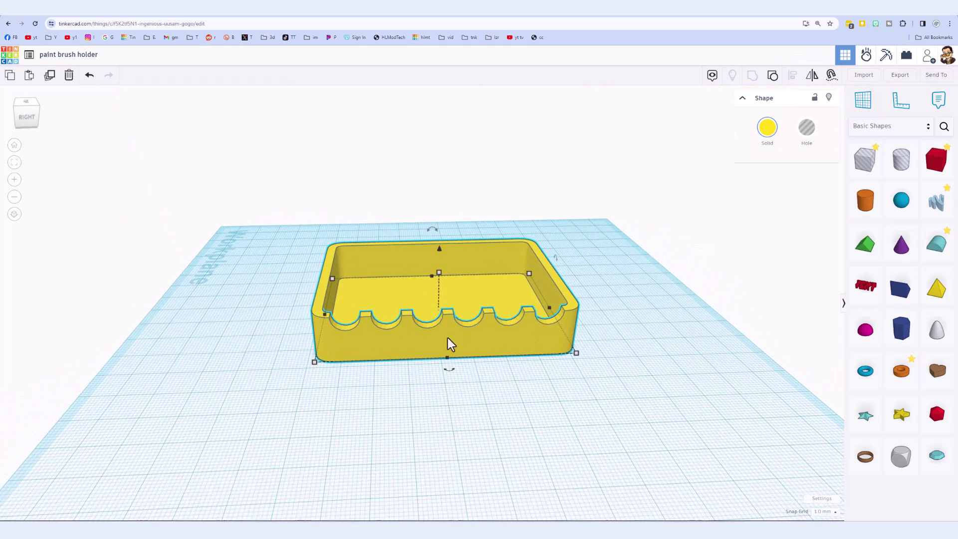
pyautogui.moveTo(453, 355)
pyautogui.mouseDown(button='right')
pyautogui.moveTo(522, 369)
pyautogui.moveTo(552, 364)
pyautogui.moveTo(307, 315)
pyautogui.mouseUp(button='right')
pyautogui.moveTo(394, 359); pyautogui.dragTo(368, 366, button='right')
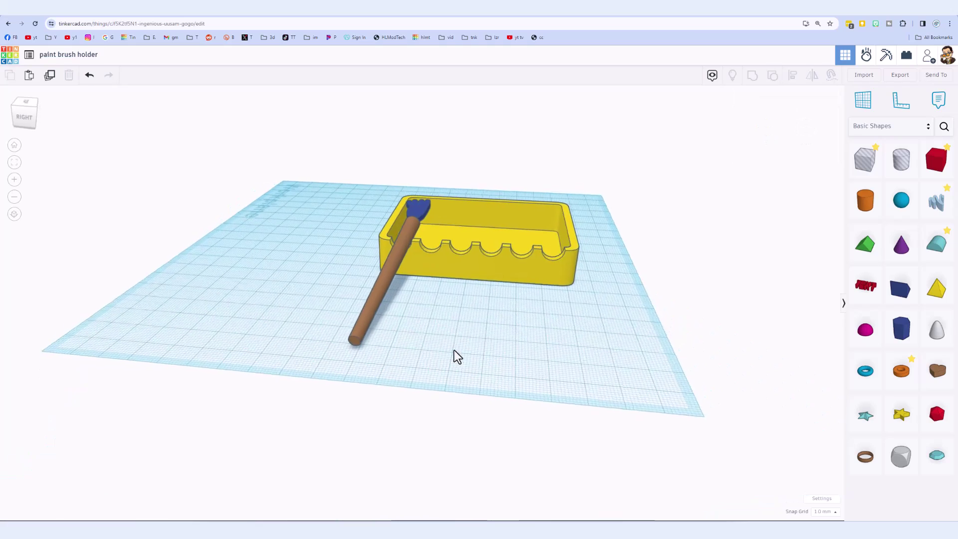
pyautogui.moveTo(458, 356); pyautogui.dragTo(428, 365, button='right')
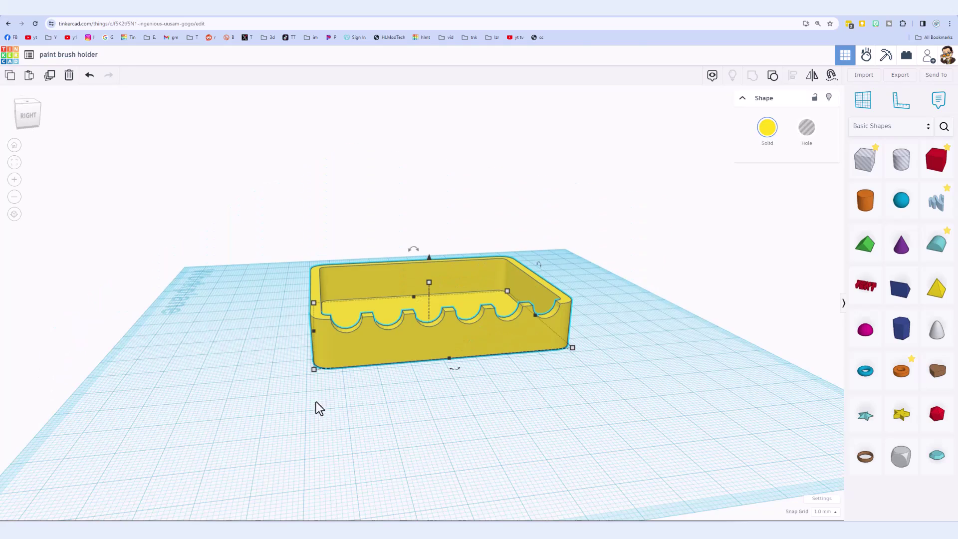
pyautogui.moveTo(395, 391)
pyautogui.mouseDown(button='right')
pyautogui.moveTo(372, 405)
pyautogui.moveTo(465, 366)
pyautogui.mouseUp(button='right')
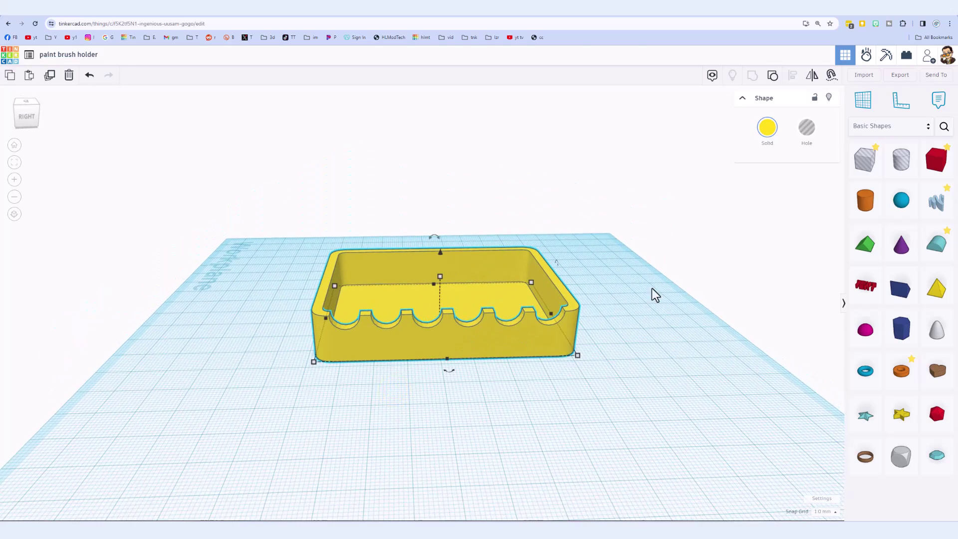
# Send the design to Autodesk Fusion 360 and open it in the local desktop app.
pyautogui.click(934, 80)
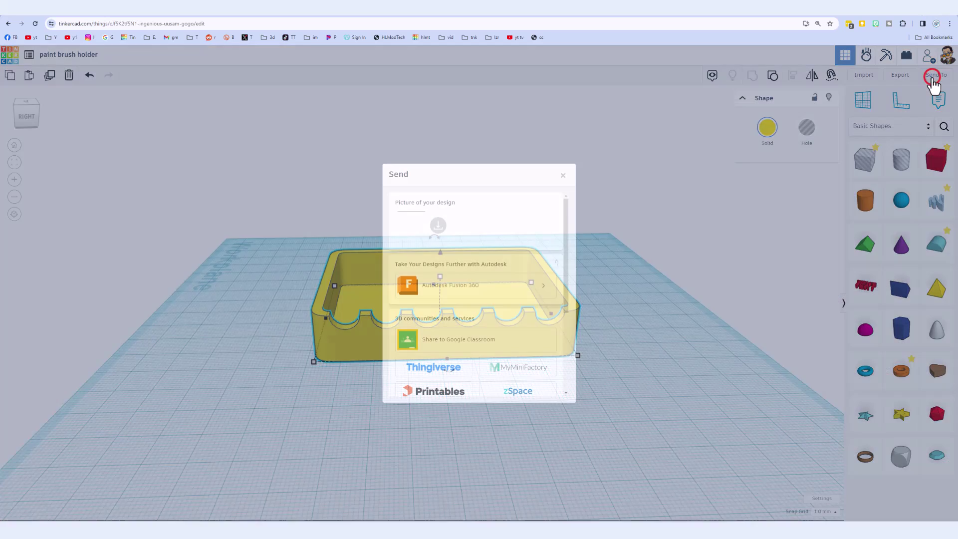
pyautogui.click(457, 284)
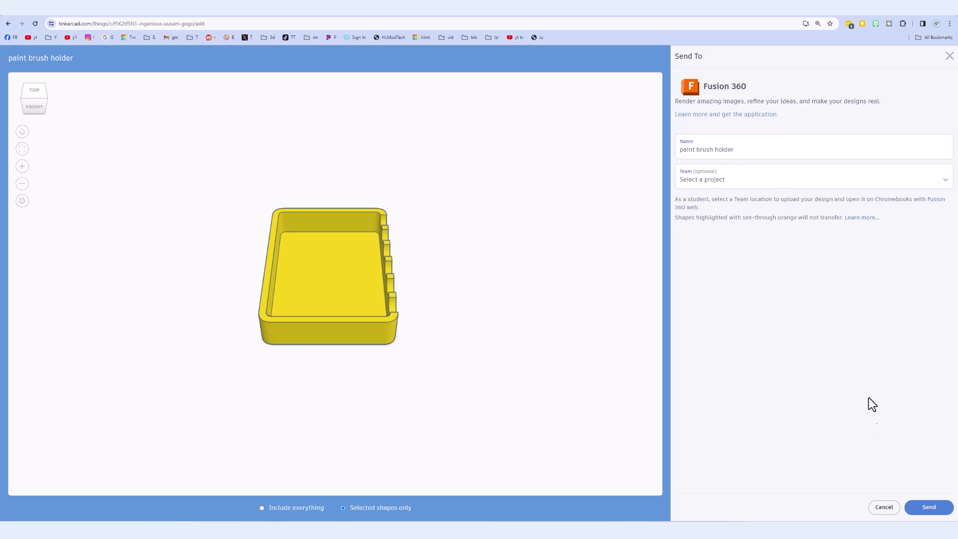
pyautogui.click(929, 507)
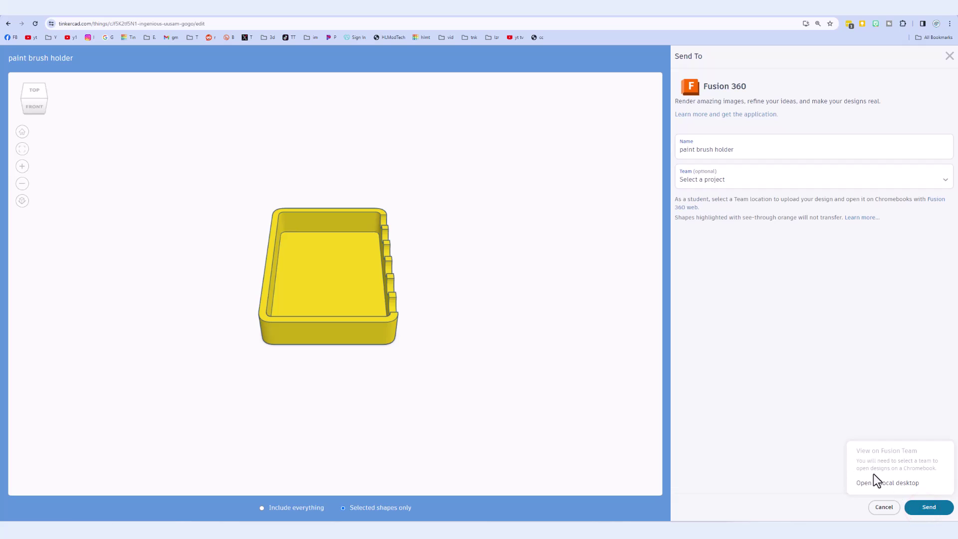
pyautogui.click(883, 483)
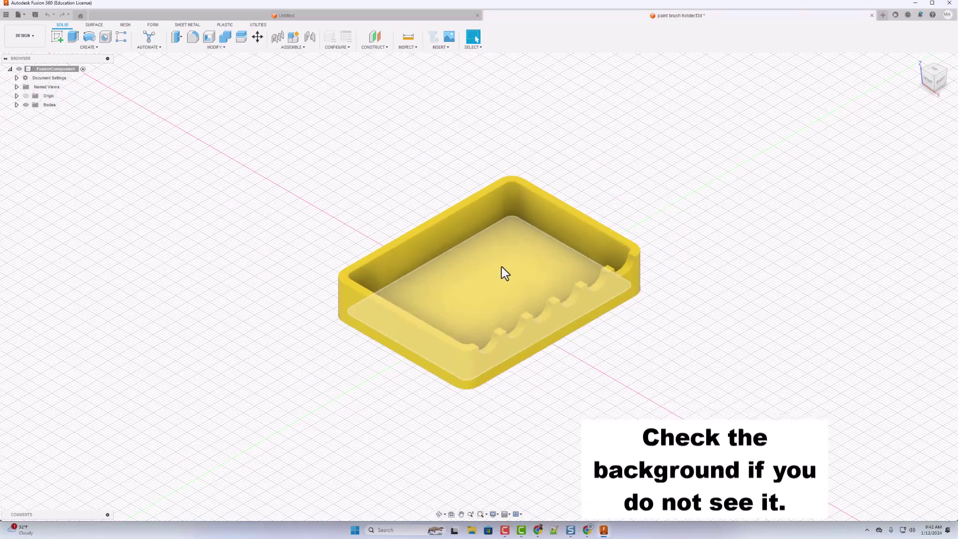
# In Preferences, keep Tinkercad shortcuts and Free Orbit, and enable Reverse zoom direction.
pyautogui.moveTo(580, 382)
pyautogui.keyDown('shift'); pyautogui.mouseDown(button='middle')
pyautogui.moveTo(563, 368)
pyautogui.moveTo(581, 375)
pyautogui.moveTo(567, 377)
pyautogui.mouseUp(button='middle'); pyautogui.keyUp('shift')
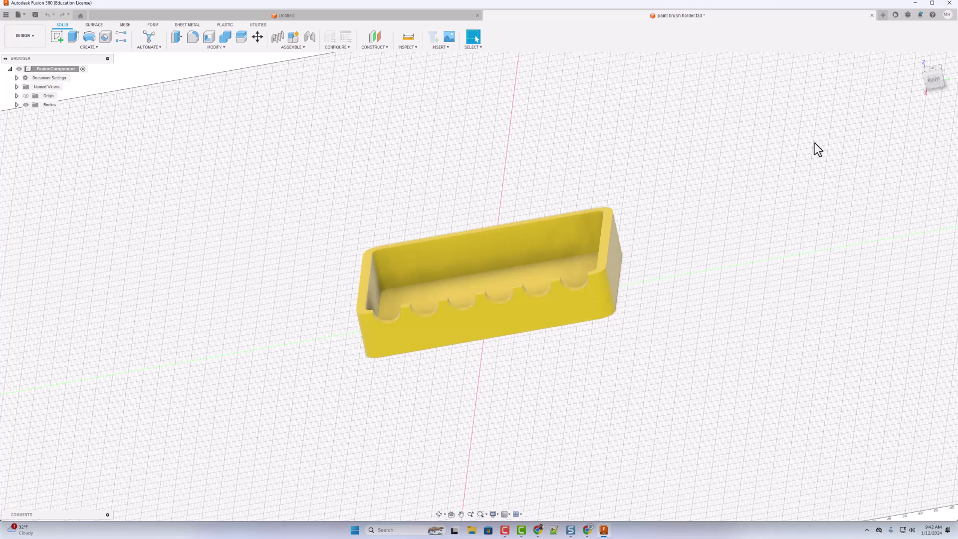
pyautogui.click(947, 15)
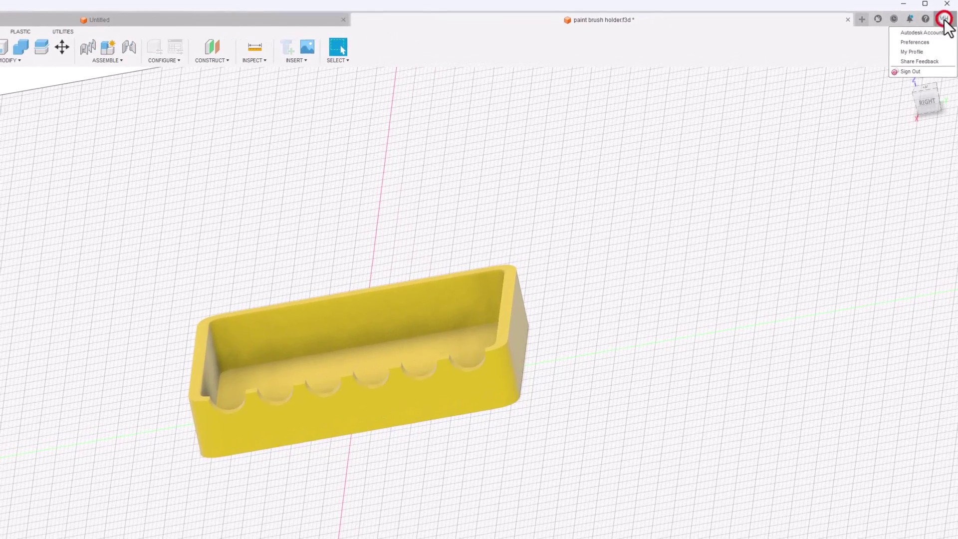
pyautogui.click(922, 42)
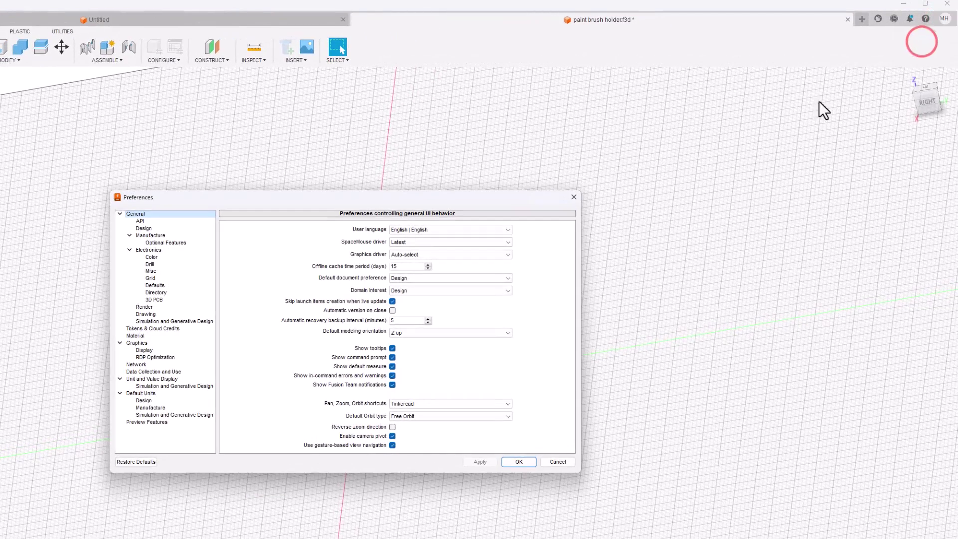
pyautogui.click(400, 404)
pyautogui.click(401, 440)
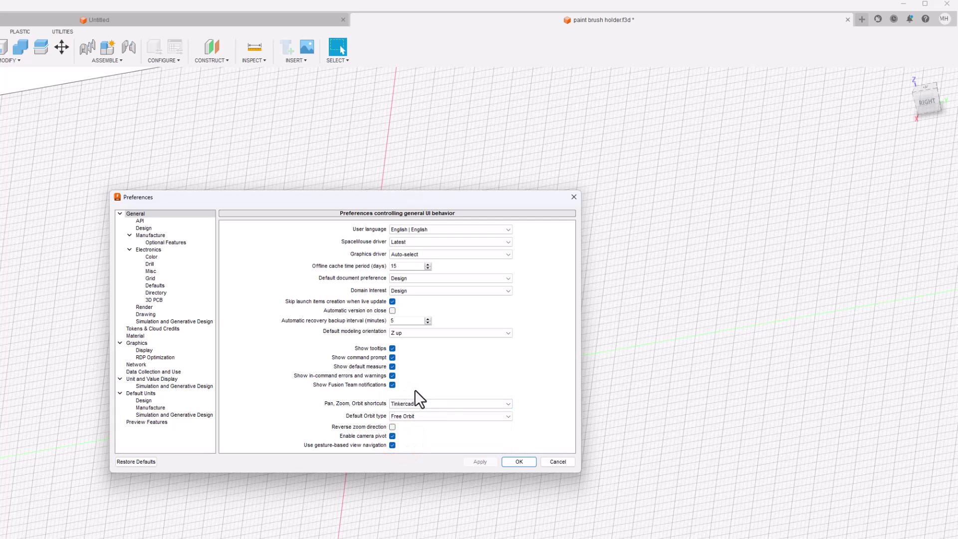
pyautogui.click(451, 418)
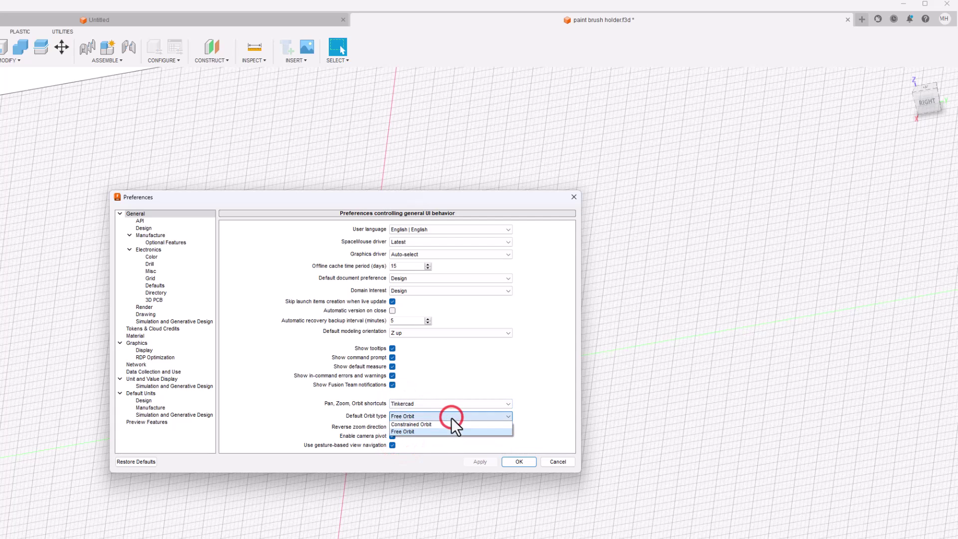
pyautogui.click(414, 432)
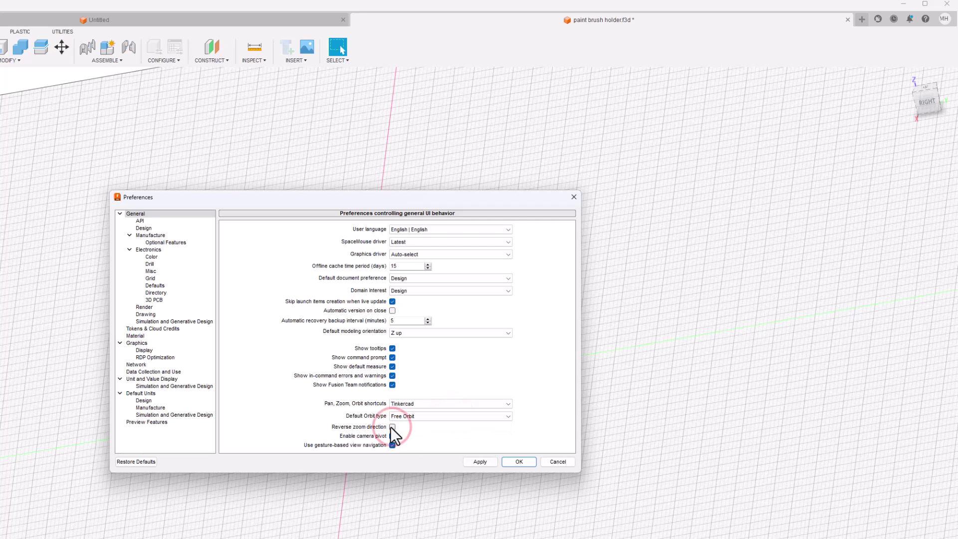
pyautogui.click(393, 427)
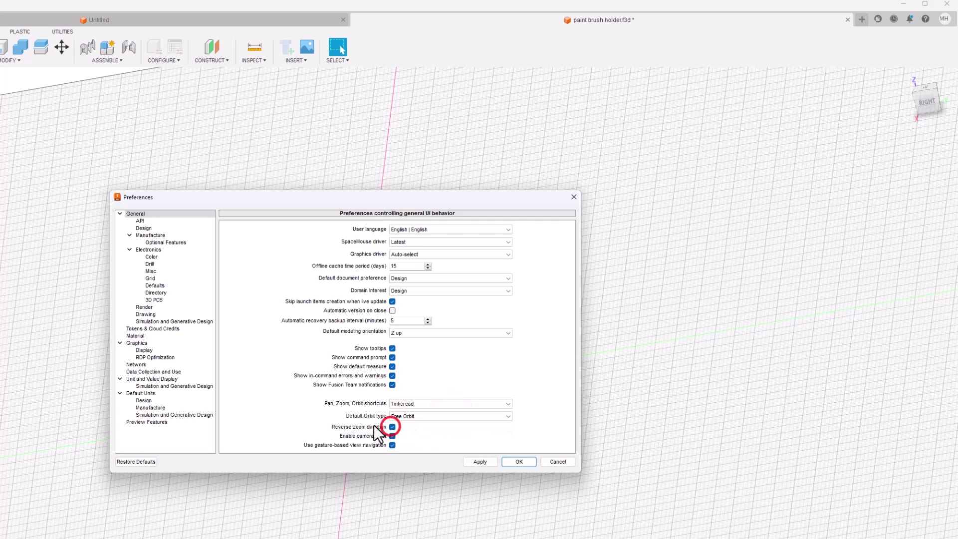
pyautogui.click(520, 460)
pyautogui.scroll(-3, 452, 430)
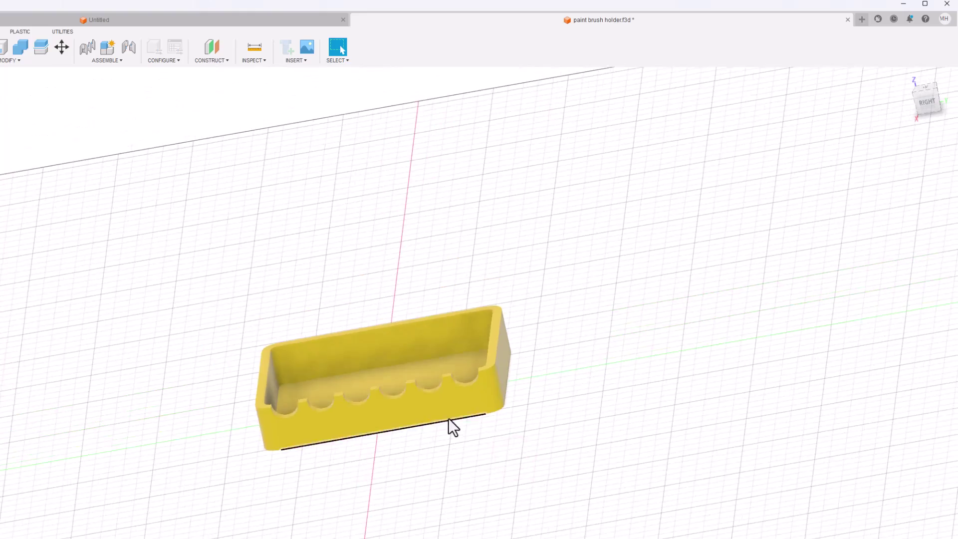
# Zoom in and out, return to the ViewCube home isometric view, and orbit slightly lower.
pyautogui.scroll(4, 448, 409)
pyautogui.scroll(-2, 446, 399)
pyautogui.scroll(2, 447, 392)
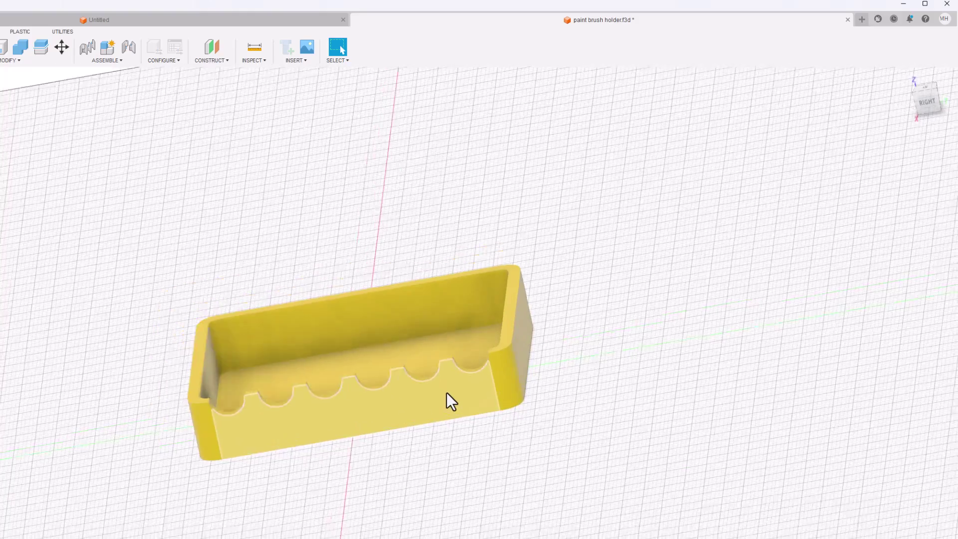
pyautogui.scroll(-2, 447, 392)
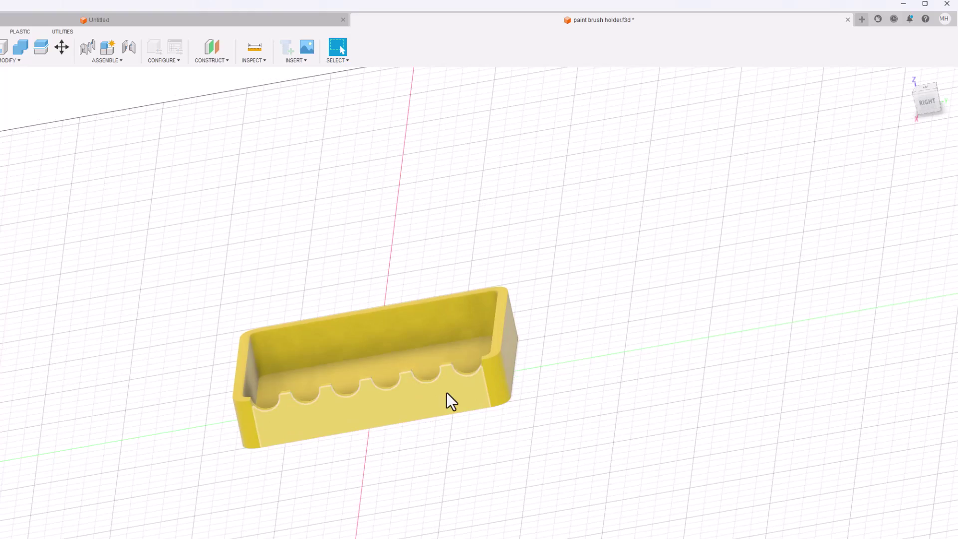
pyautogui.click(914, 92)
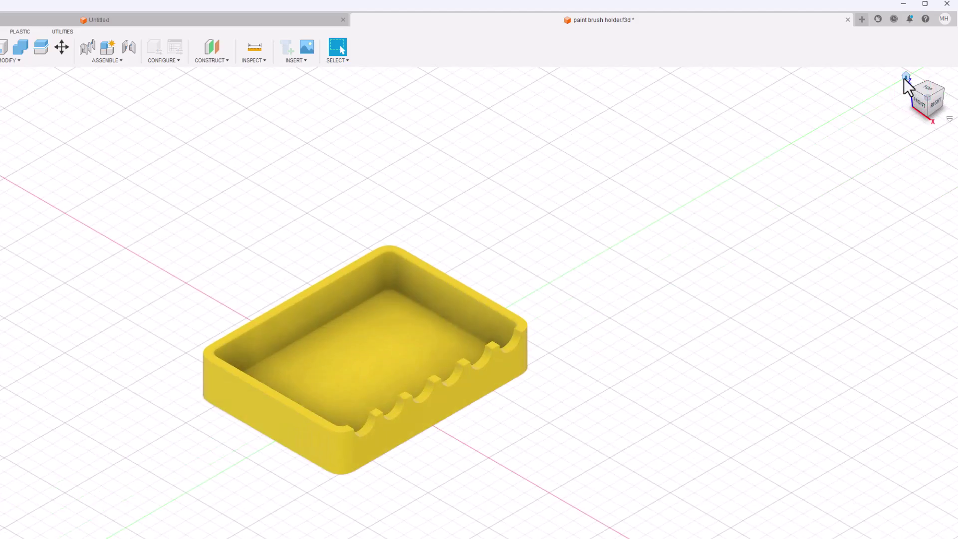
pyautogui.click(904, 77)
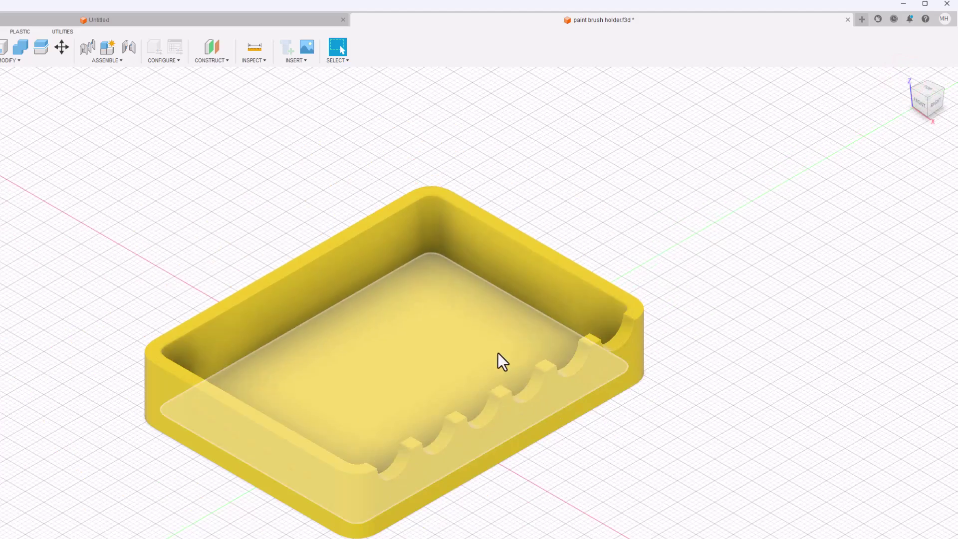
pyautogui.moveTo(552, 452)
pyautogui.keyDown('shift'); pyautogui.mouseDown(button='middle')
pyautogui.moveTo(531, 445)
pyautogui.moveTo(543, 457)
pyautogui.mouseUp(button='middle'); pyautogui.keyUp('shift')
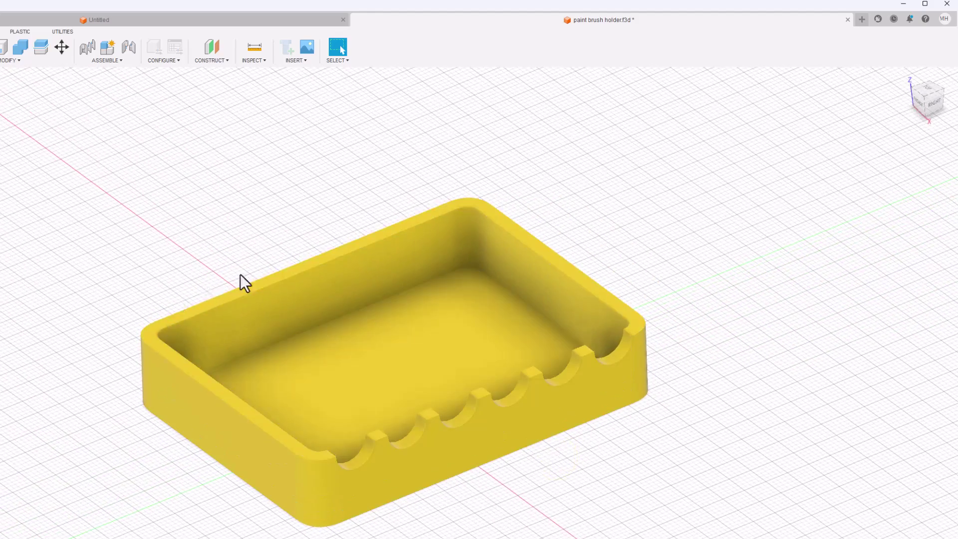
# Round the top edges of the tray rim with a fillet, Fillet1, then zoom in.
pyautogui.click(586, 283)
pyautogui.press('f')
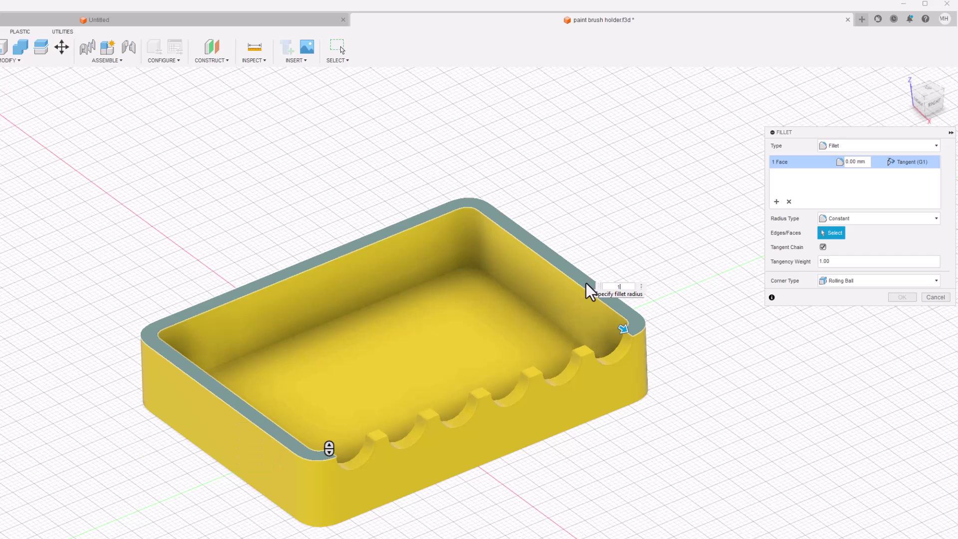
pyautogui.press('Escape')
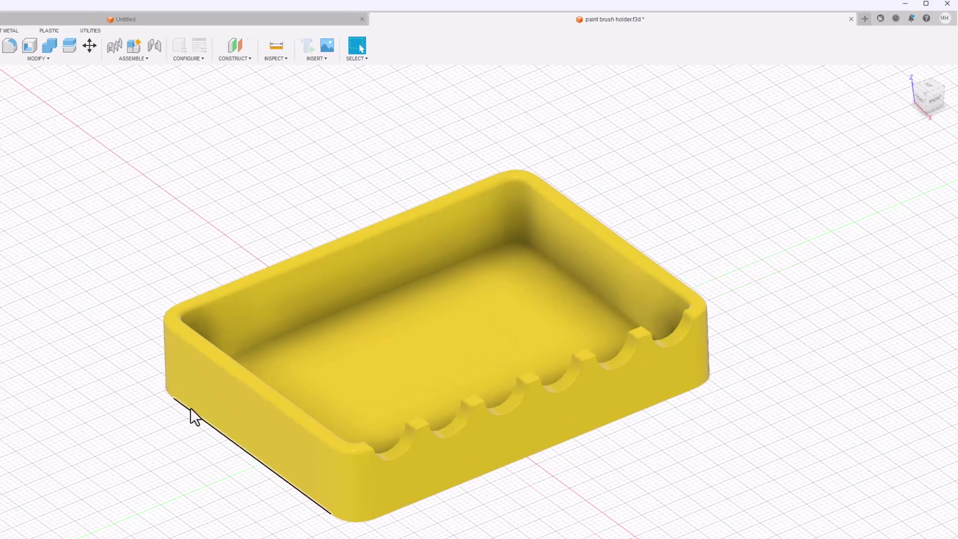
pyautogui.scroll(5, 375, 314)
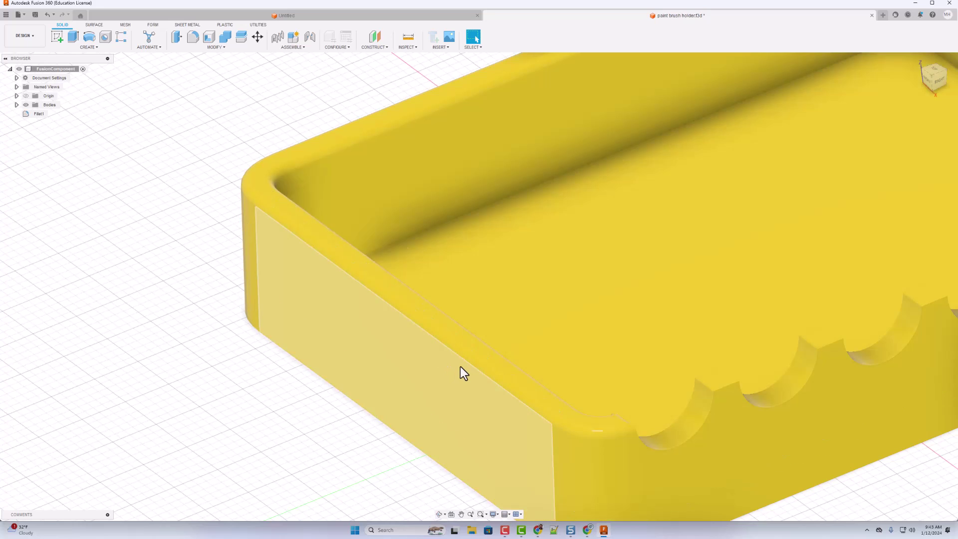
pyautogui.scroll(-5, 462, 371)
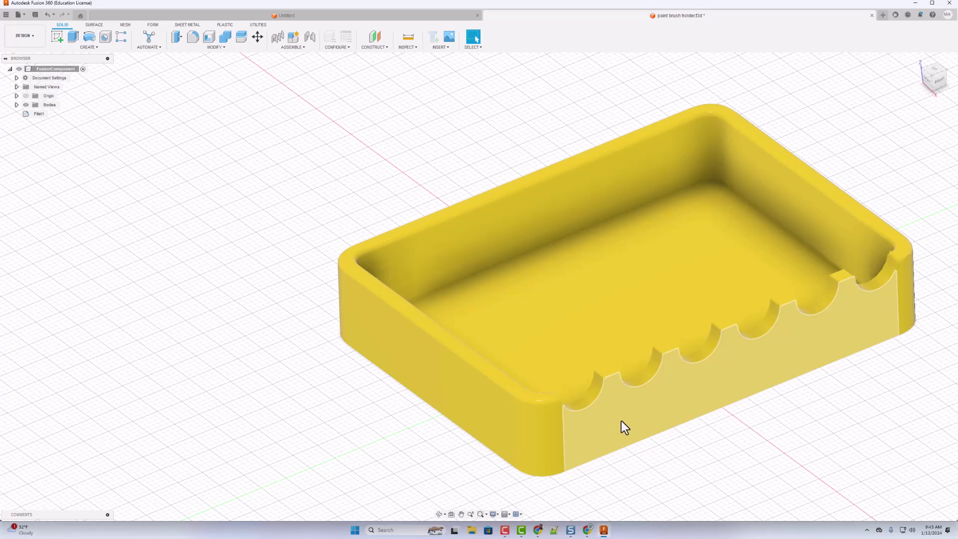
pyautogui.press('f')
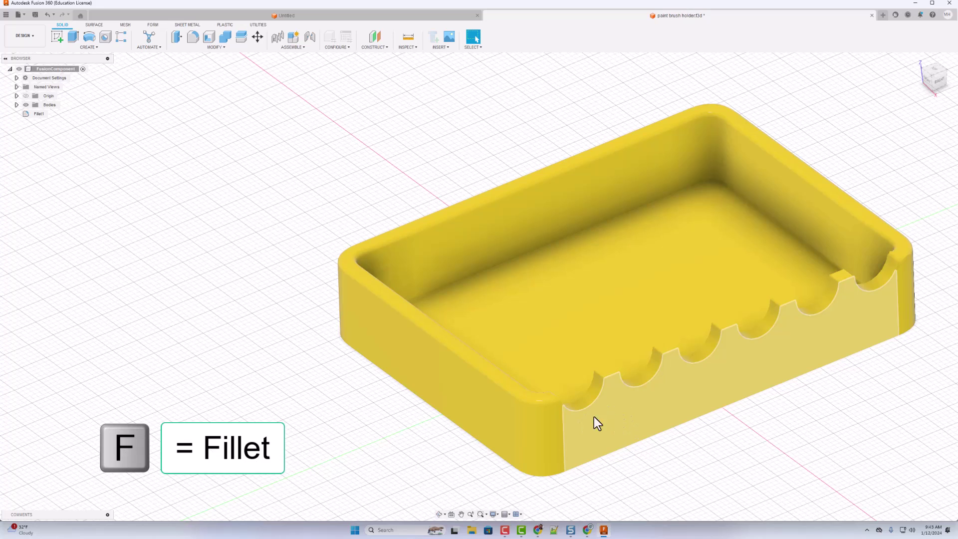
pyautogui.click(650, 407)
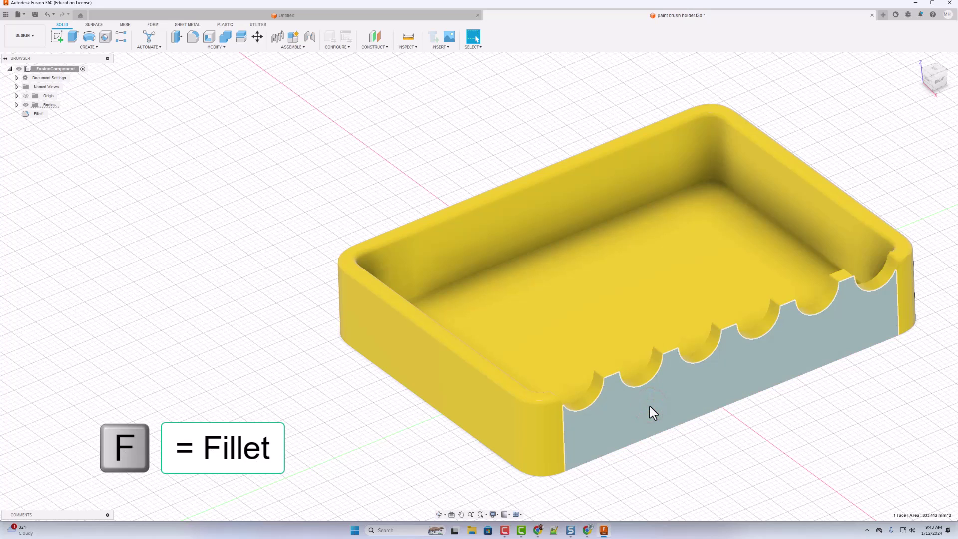
pyautogui.press('f')
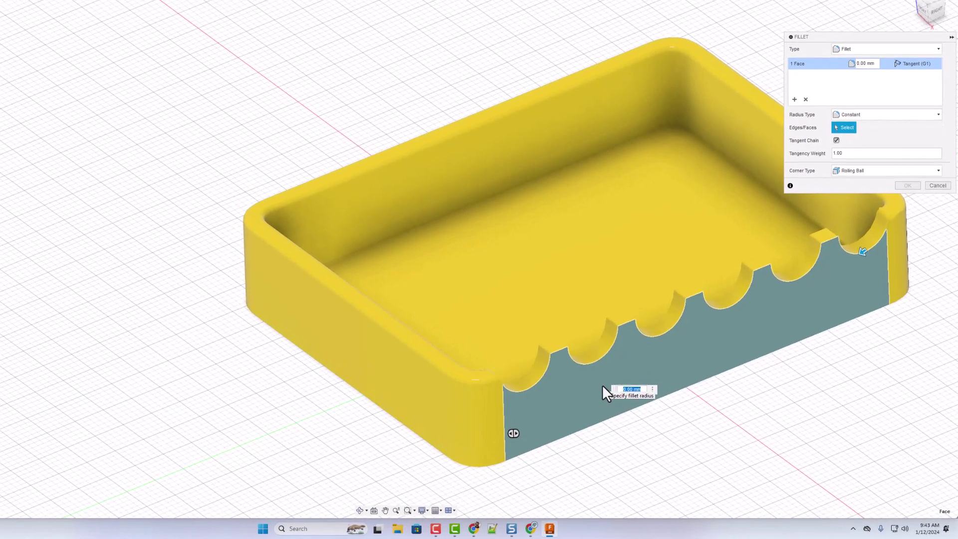
pyautogui.press('Escape')
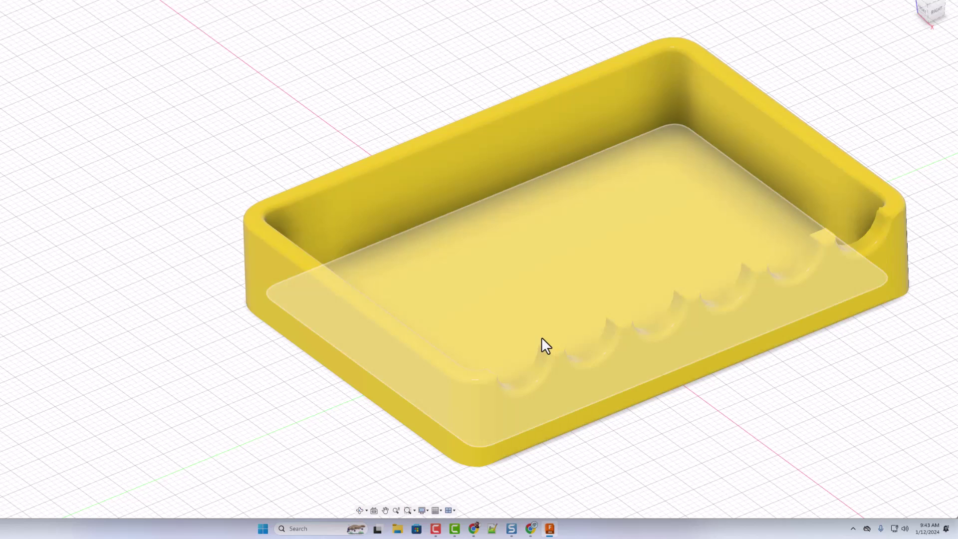
pyautogui.scroll(5, 544, 342)
# Multi-select the five flat tab tops between the brush notches, panning along the wall.
pyautogui.click(545, 354)
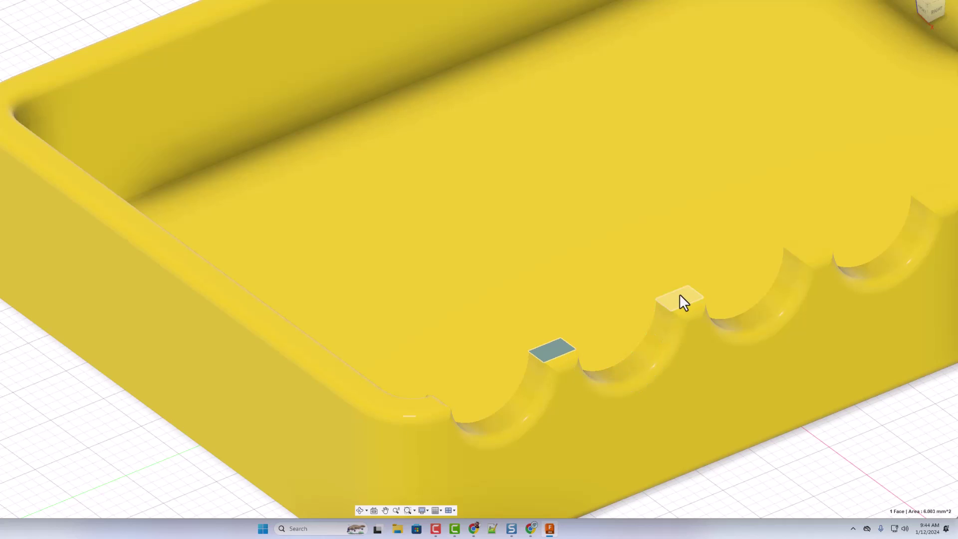
pyautogui.click(679, 299)
pyautogui.keyDown('shift'); pyautogui.click(558, 354); pyautogui.keyUp('shift')
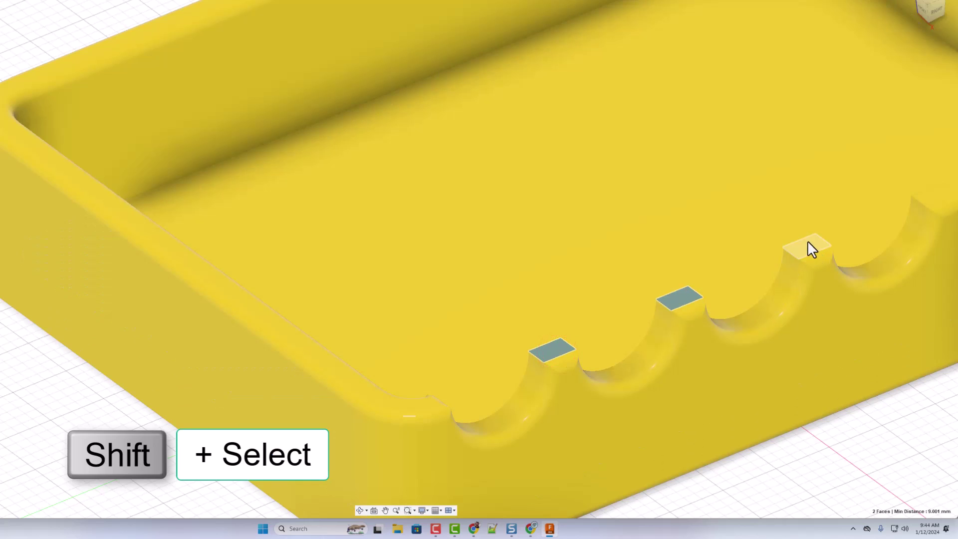
pyautogui.keyDown('shift'); pyautogui.click(808, 246); pyautogui.keyUp('shift')
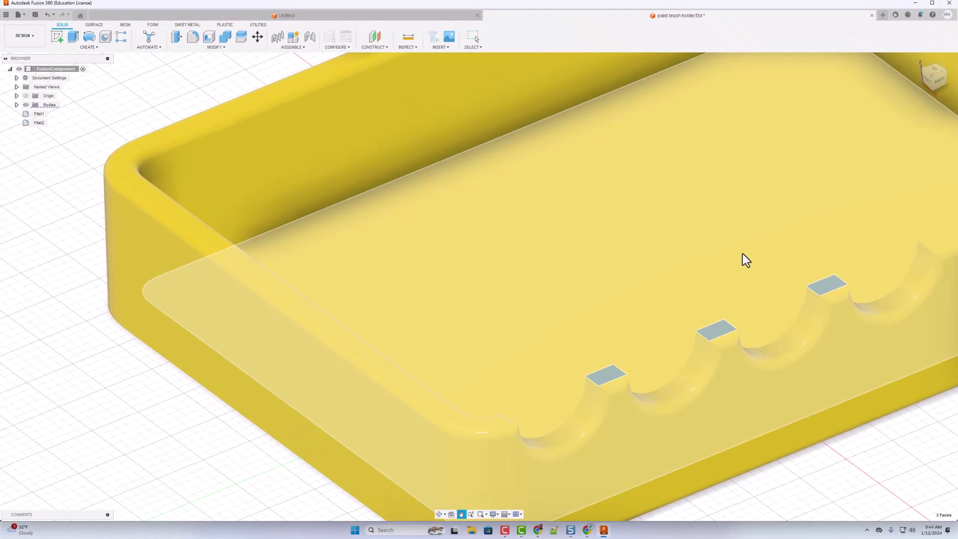
pyautogui.moveTo(747, 260); pyautogui.dragTo(346, 318, button='middle')
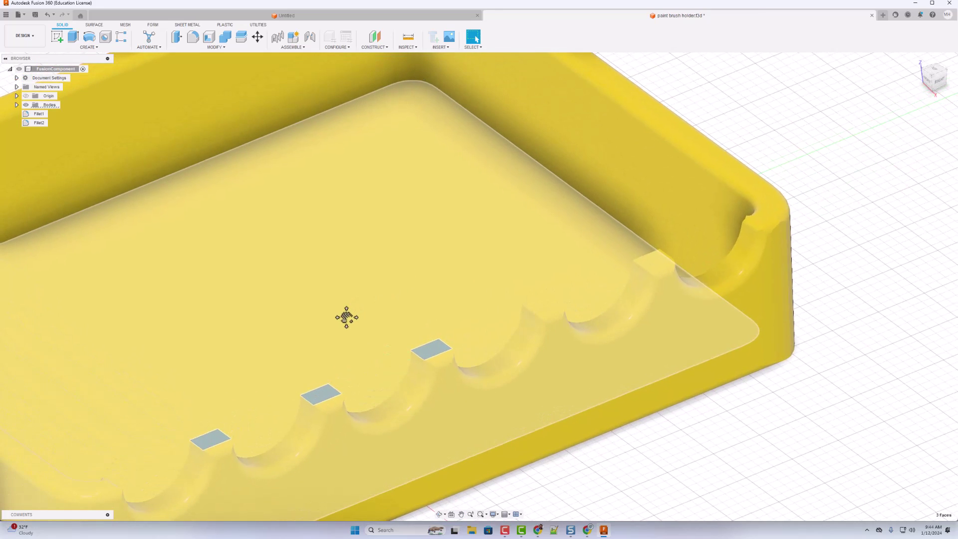
pyautogui.click(539, 305)
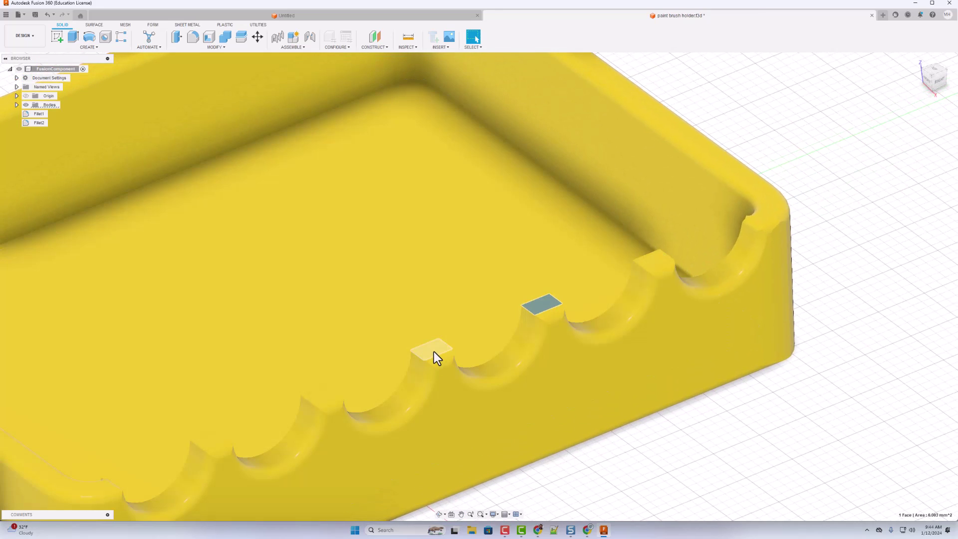
pyautogui.keyDown('ctrl'); pyautogui.click(433, 351); pyautogui.keyUp('ctrl')
pyautogui.keyDown('ctrl'); pyautogui.click(321, 396); pyautogui.keyUp('ctrl')
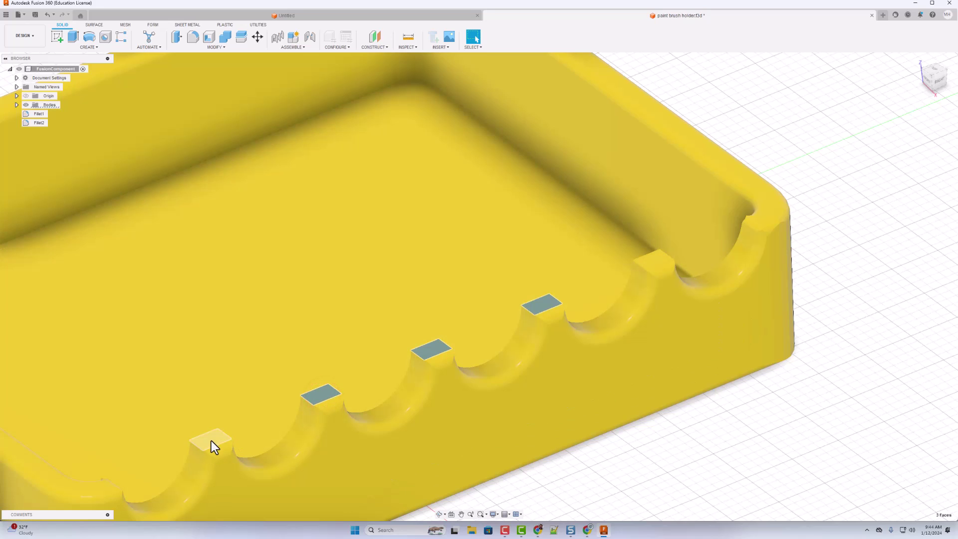
pyautogui.keyDown('ctrl'); pyautogui.click(211, 441); pyautogui.keyUp('ctrl')
# Start a fillet on the selected tab tops, trying radius 1 mm then 0.2 mm.
pyautogui.press('f')
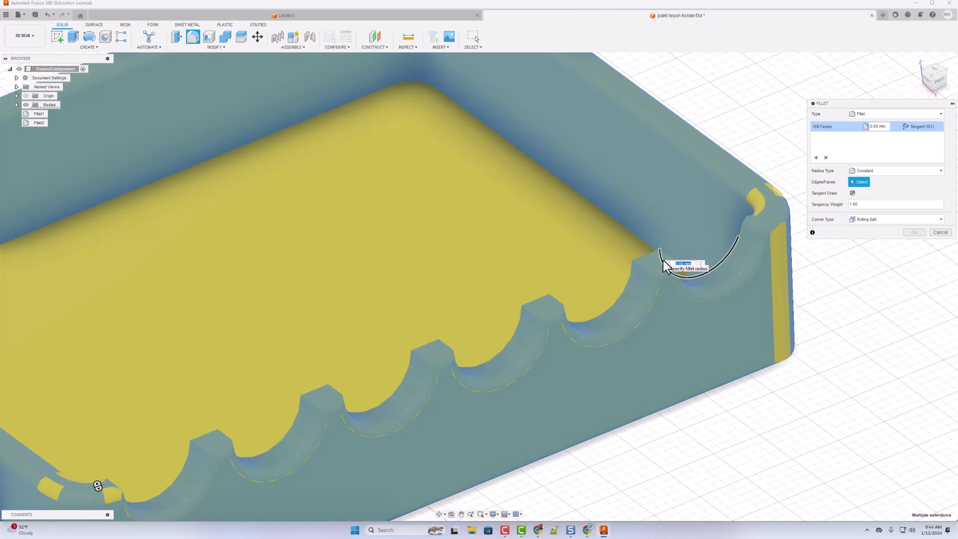
pyautogui.scroll(-3, 789, 248)
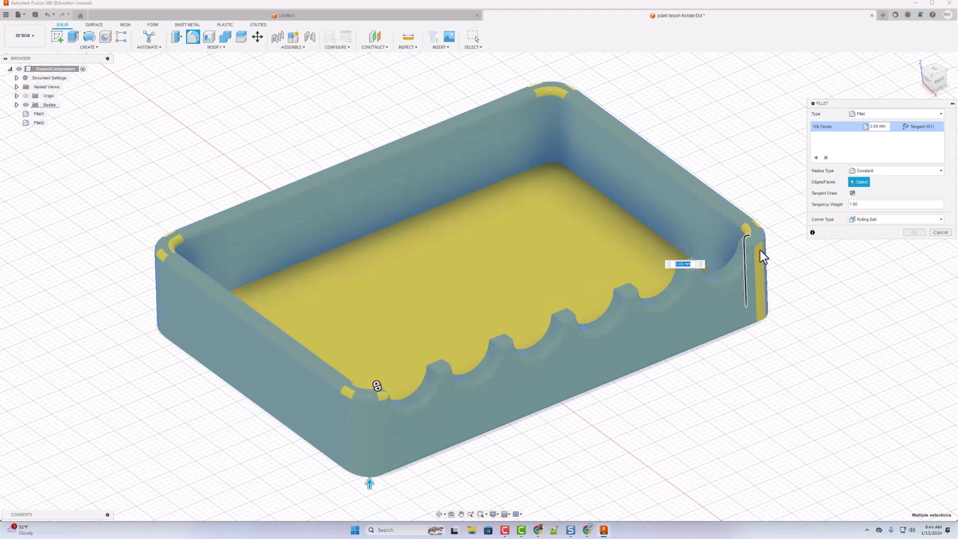
pyautogui.click(878, 126)
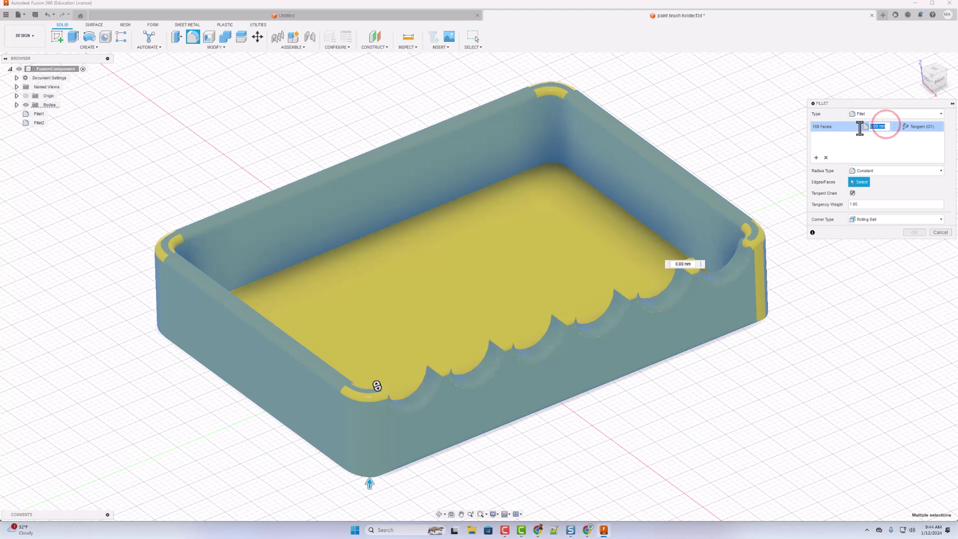
pyautogui.write('1')
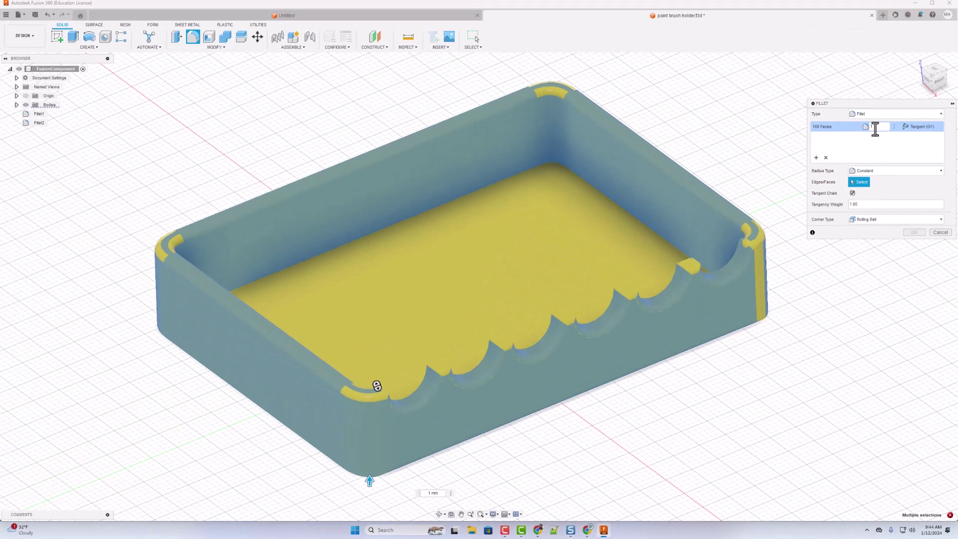
pyautogui.press('BackSpace')
pyautogui.write('0.2')
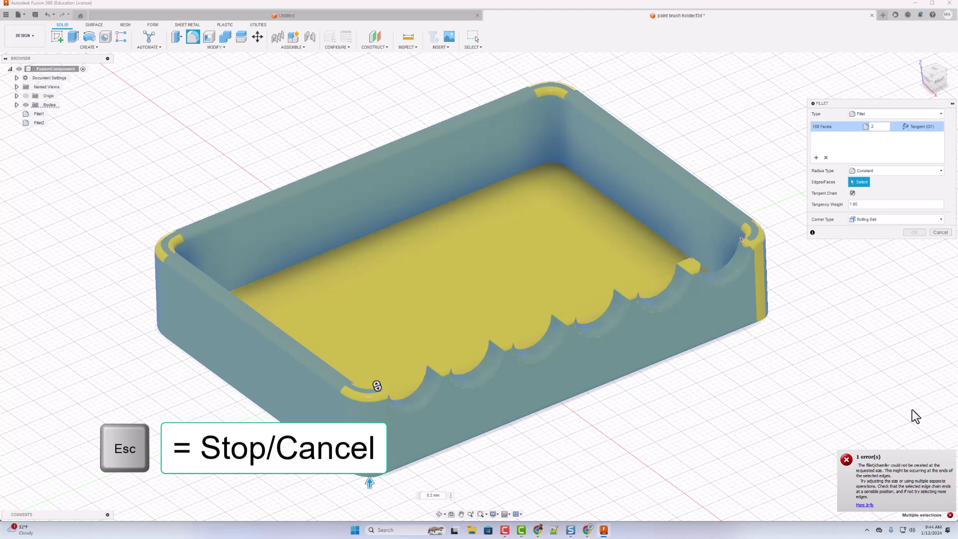
# Dismiss the fillet error, cancel the failed fillet and orbit toward the notched wall.
pyautogui.click(759, 439)
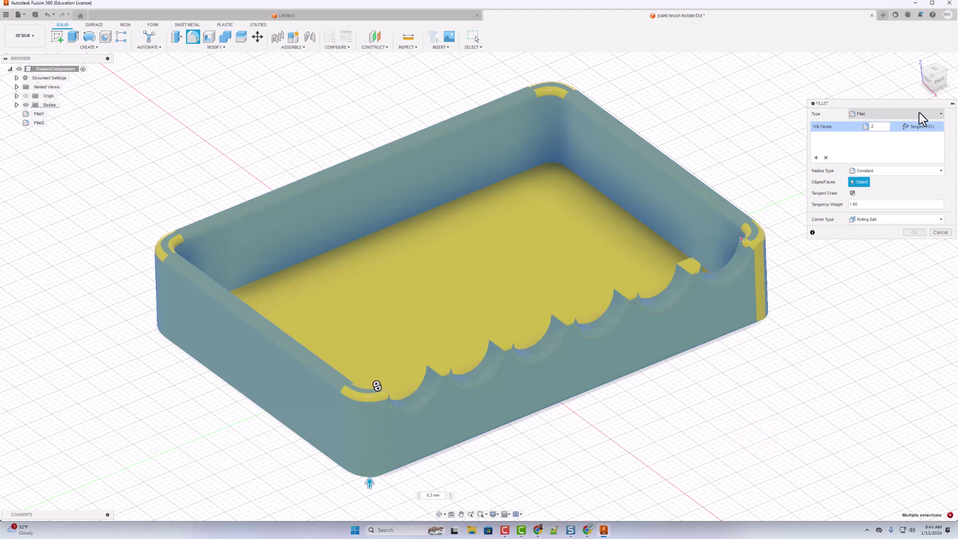
pyautogui.click(953, 104)
pyautogui.click(609, 448)
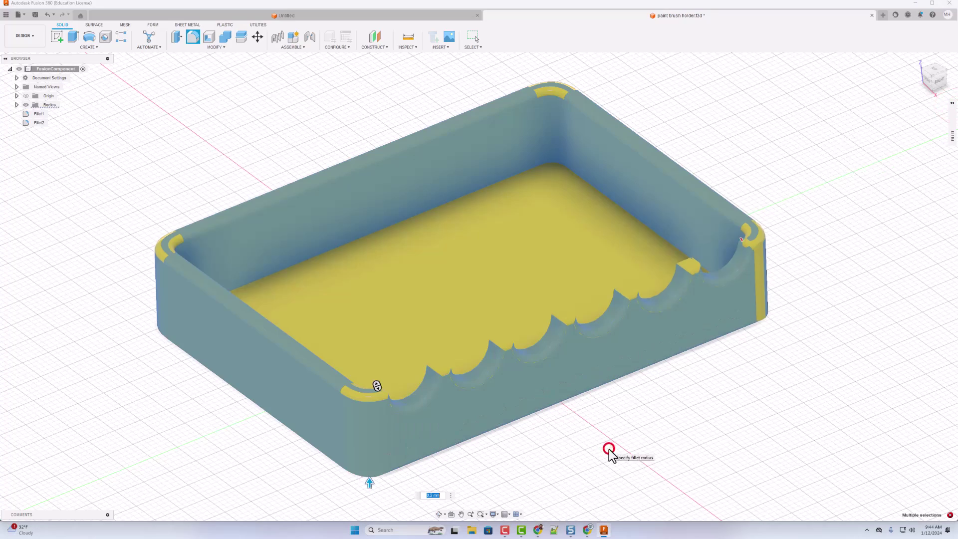
pyautogui.press('Escape')
pyautogui.moveTo(600, 413)
pyautogui.keyDown('shift'); pyautogui.mouseDown(button='middle')
pyautogui.moveTo(627, 435)
pyautogui.moveTo(696, 434)
pyautogui.moveTo(665, 441)
pyautogui.moveTo(694, 445)
pyautogui.mouseUp(button='middle'); pyautogui.keyUp('shift')
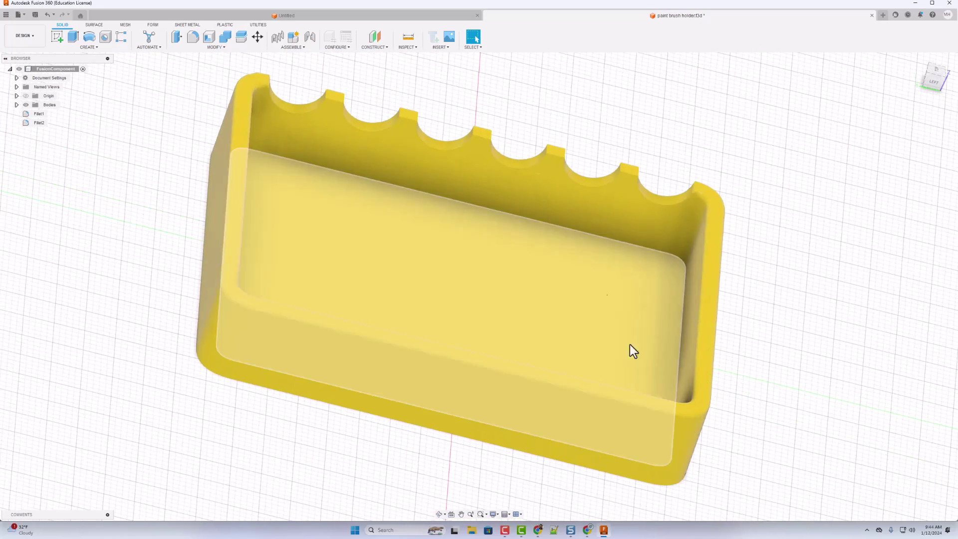
# Fillet the scalloped inner back wall's edges at 1 mm as Fillet3 and inspect the notches.
pyautogui.click(475, 180)
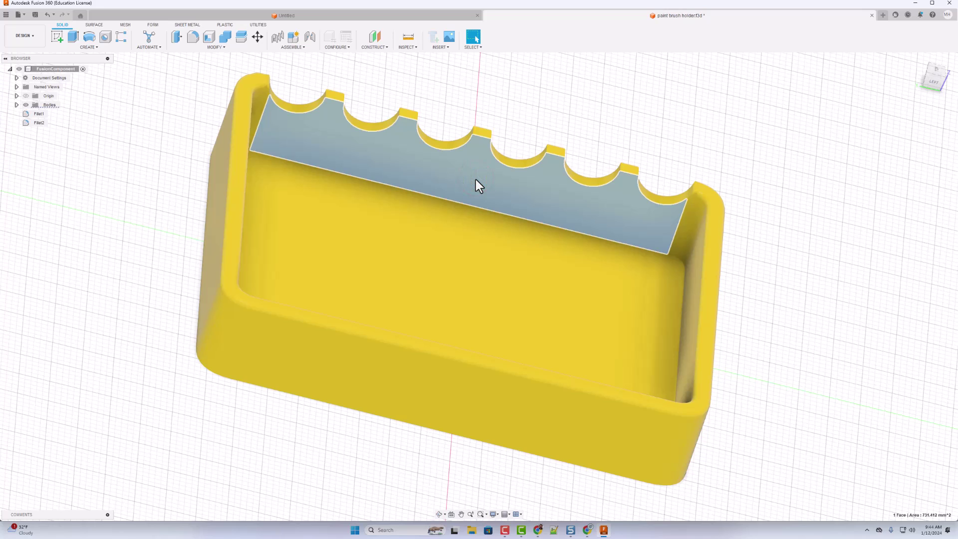
pyautogui.press('f')
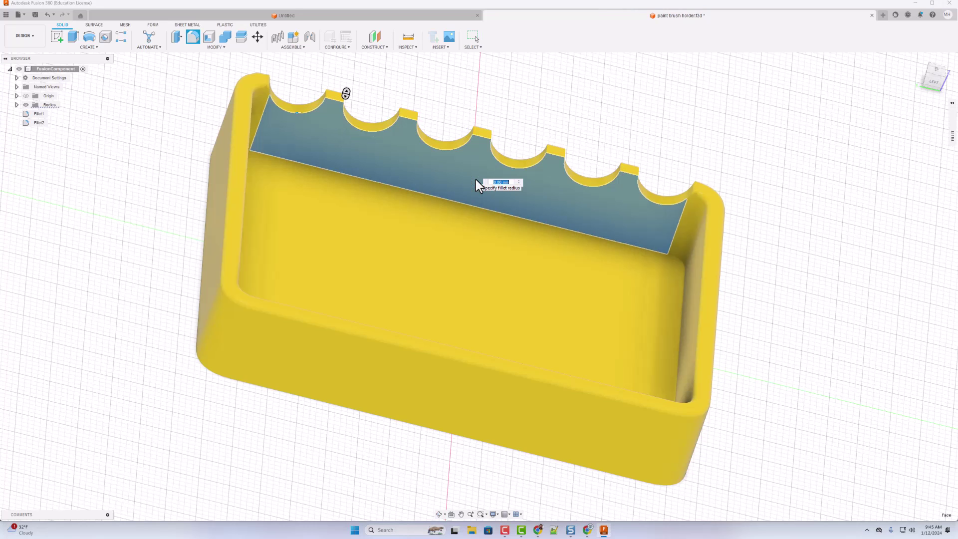
pyautogui.press('Return')
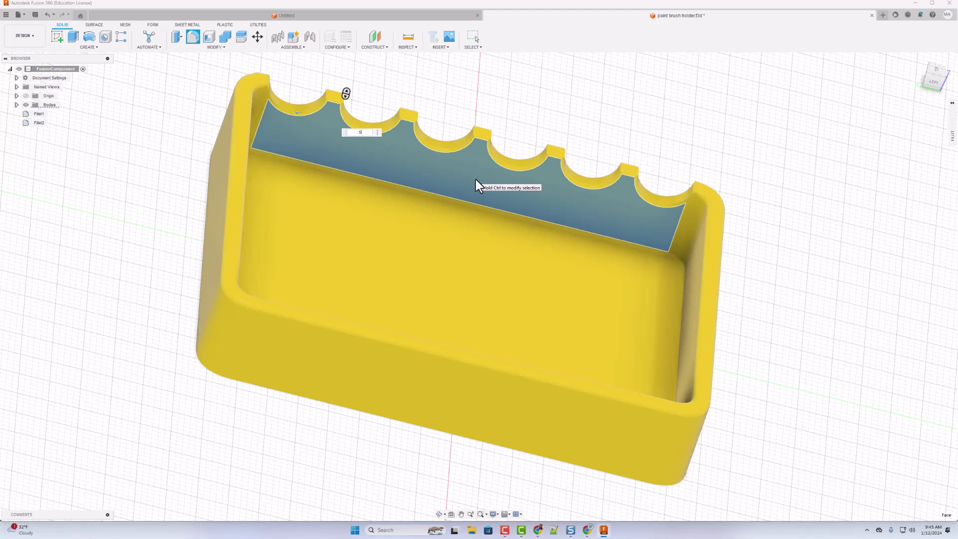
pyautogui.scroll(3, 286, 104)
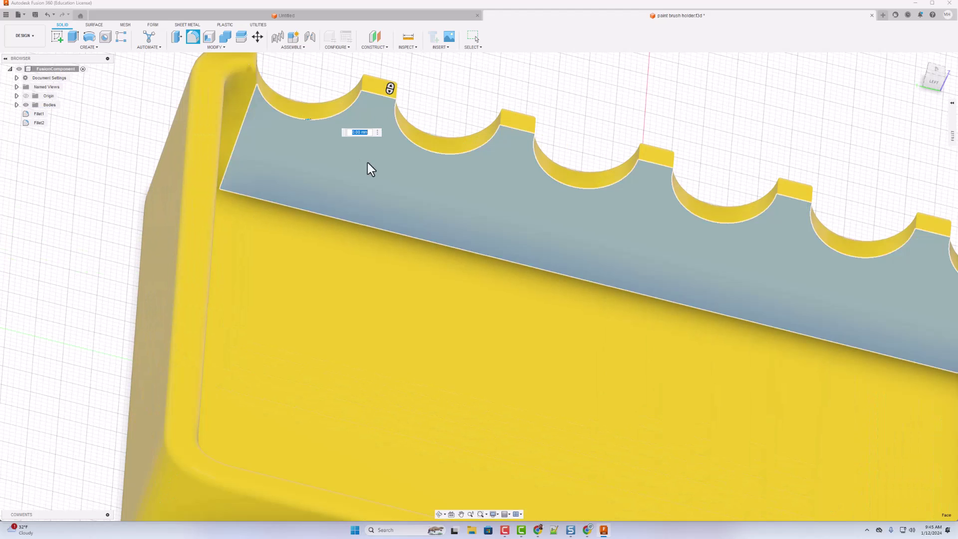
pyautogui.scroll(-2, 431, 124)
pyautogui.click(427, 159)
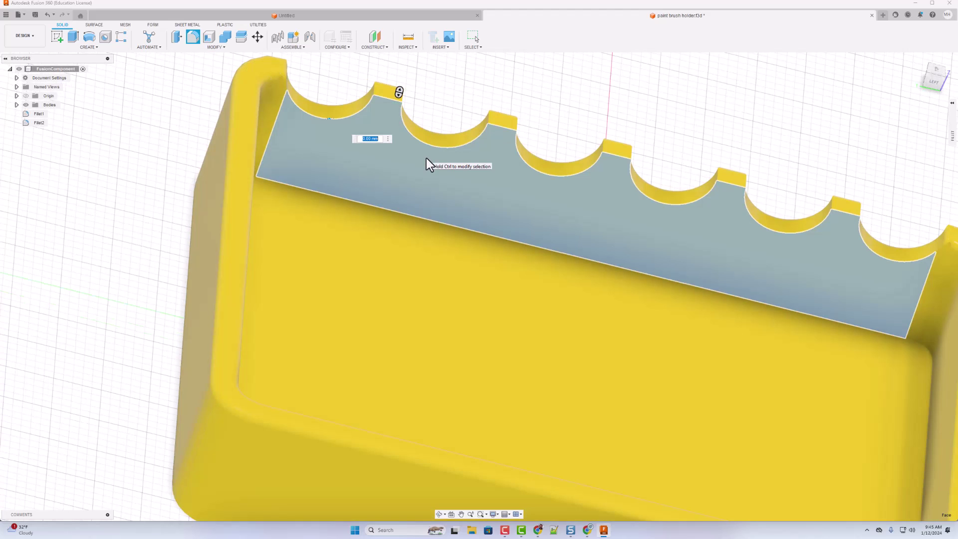
pyautogui.write('1')
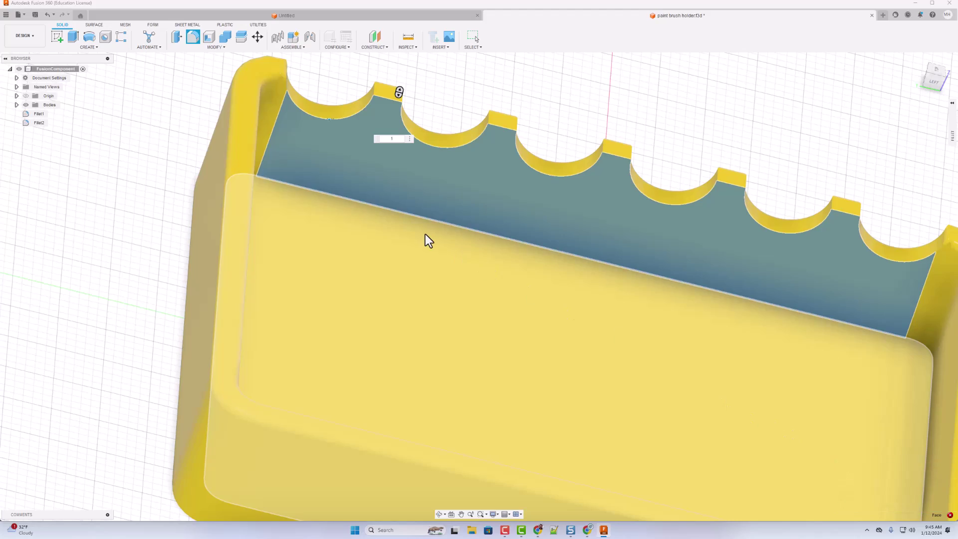
pyautogui.press('Return')
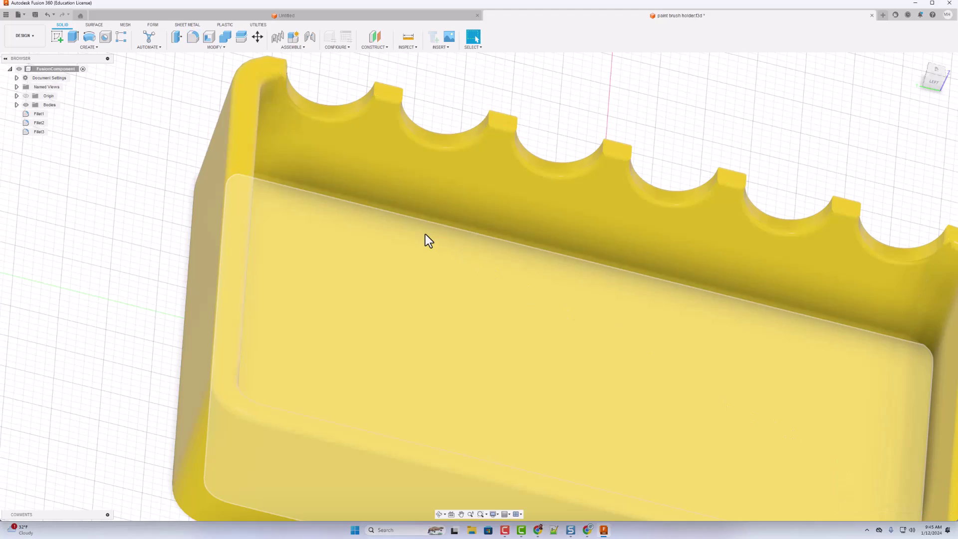
pyautogui.scroll(-5, 777, 400)
pyautogui.moveTo(777, 400)
pyautogui.keyDown('shift'); pyautogui.mouseDown(button='middle')
pyautogui.moveTo(769, 380)
pyautogui.moveTo(777, 392)
pyautogui.moveTo(700, 441)
pyautogui.mouseUp(button='middle'); pyautogui.keyUp('shift')
pyautogui.scroll(6, 555, 465)
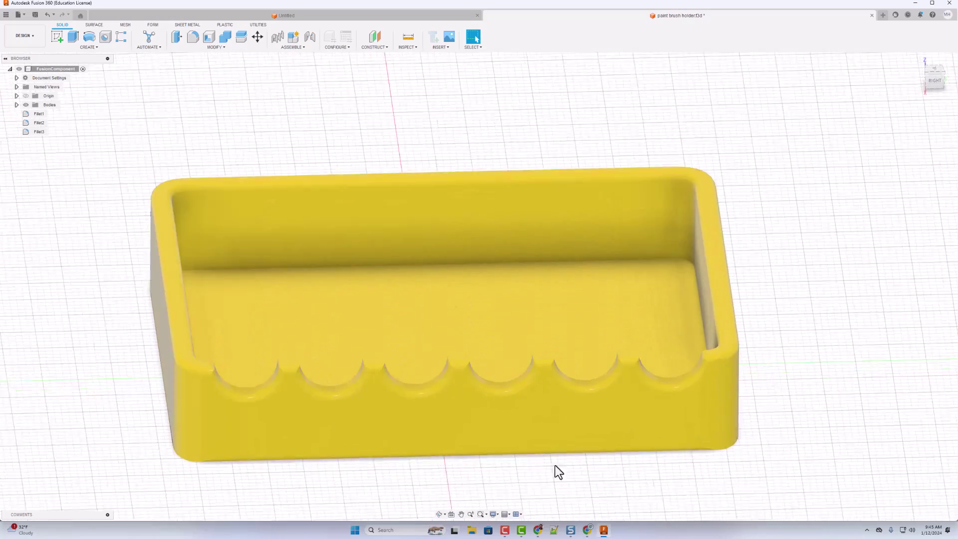
# Fillet the sharp edge between two brush notches, creating Fillet4.
pyautogui.press('Escape')
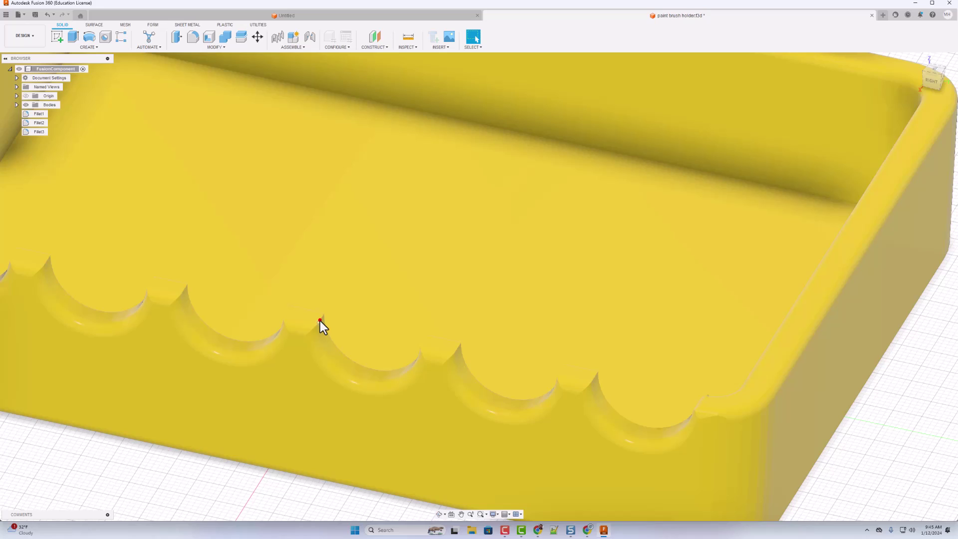
pyautogui.click(320, 321)
pyautogui.press('f')
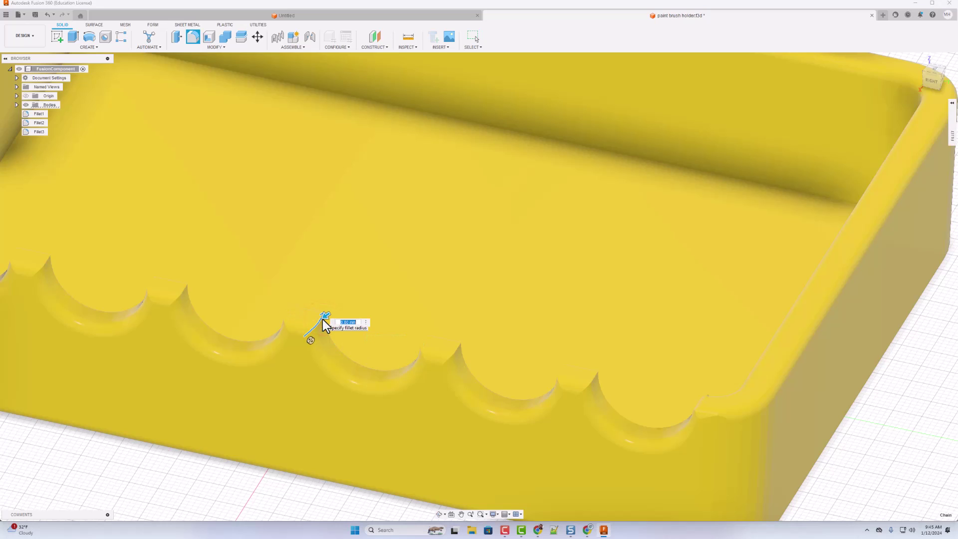
pyautogui.press('BackSpace')
pyautogui.press('Return')
pyautogui.scroll(3, 311, 330)
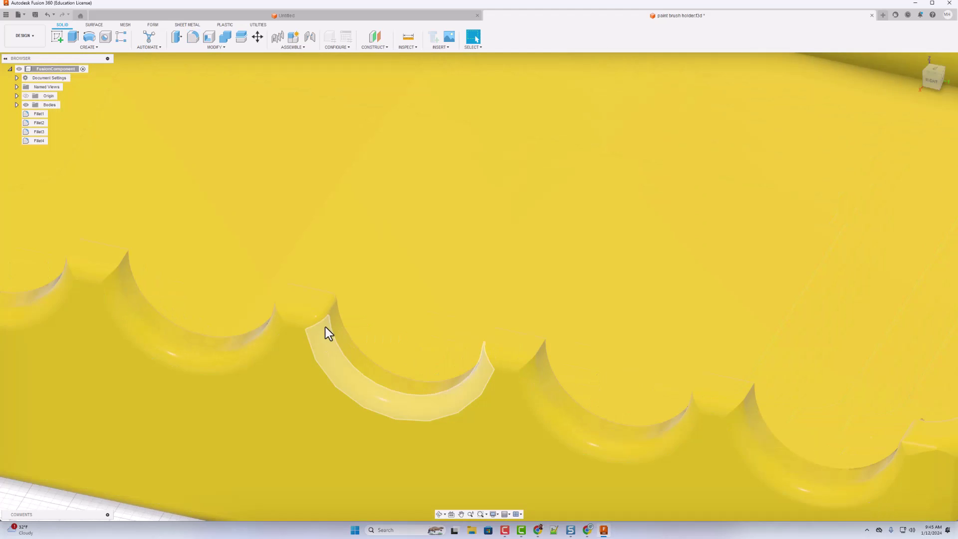
pyautogui.scroll(2, 327, 315)
pyautogui.scroll(-8, 327, 307)
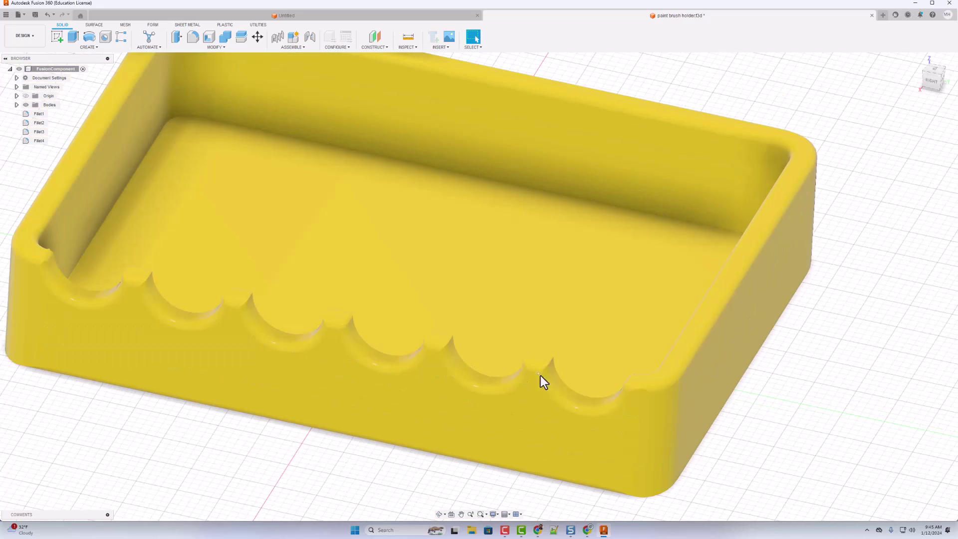
# From a top-down view, fillet four small notch-top edges as Fillet5 after a 0.5 radius failed.
pyautogui.keyDown('shift'); pyautogui.moveTo(540, 375); pyautogui.dragTo(296, 375, button='middle'); pyautogui.keyUp('shift')
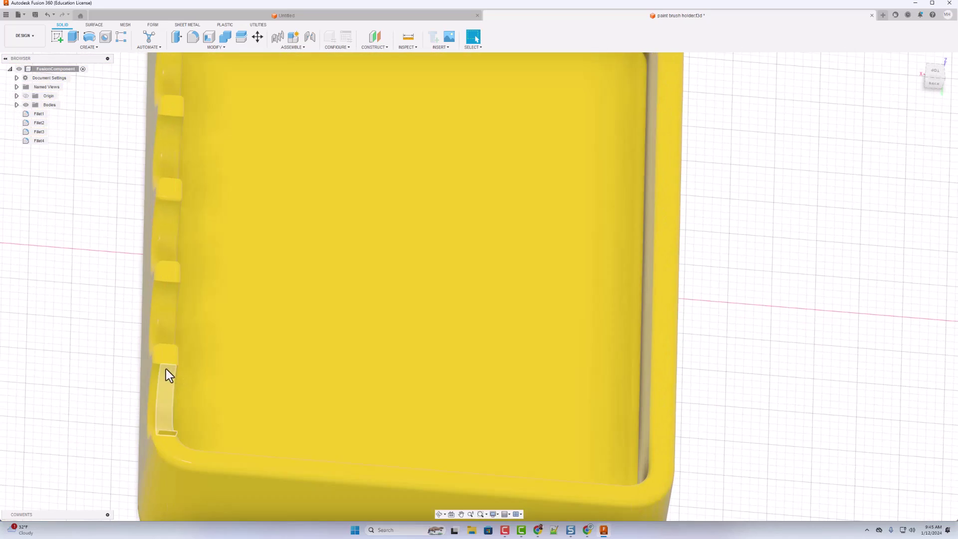
pyautogui.click(167, 366)
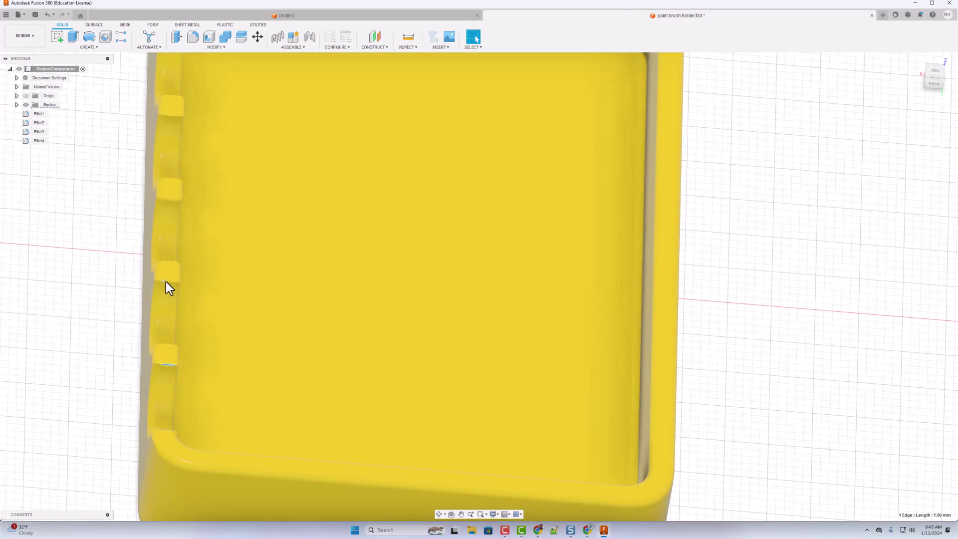
pyautogui.keyDown('ctrl'); pyautogui.click(169, 283); pyautogui.keyUp('ctrl')
pyautogui.keyDown('ctrl'); pyautogui.click(171, 202); pyautogui.keyUp('ctrl')
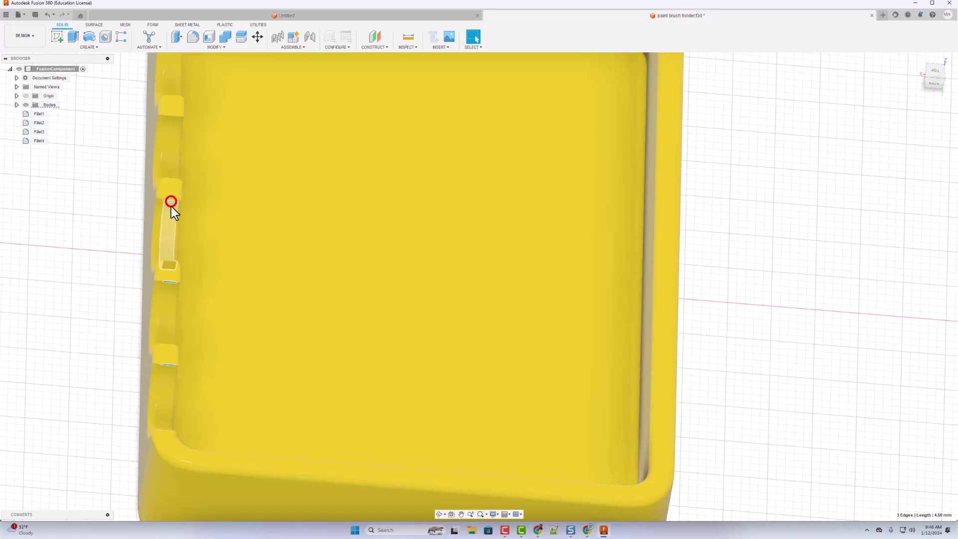
pyautogui.keyDown('ctrl'); pyautogui.click(168, 345); pyautogui.keyUp('ctrl')
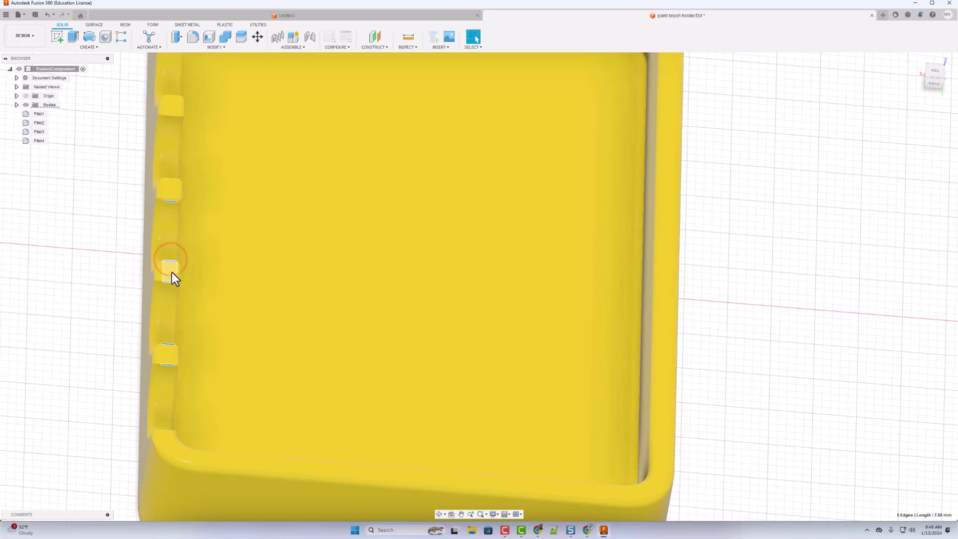
pyautogui.press('f')
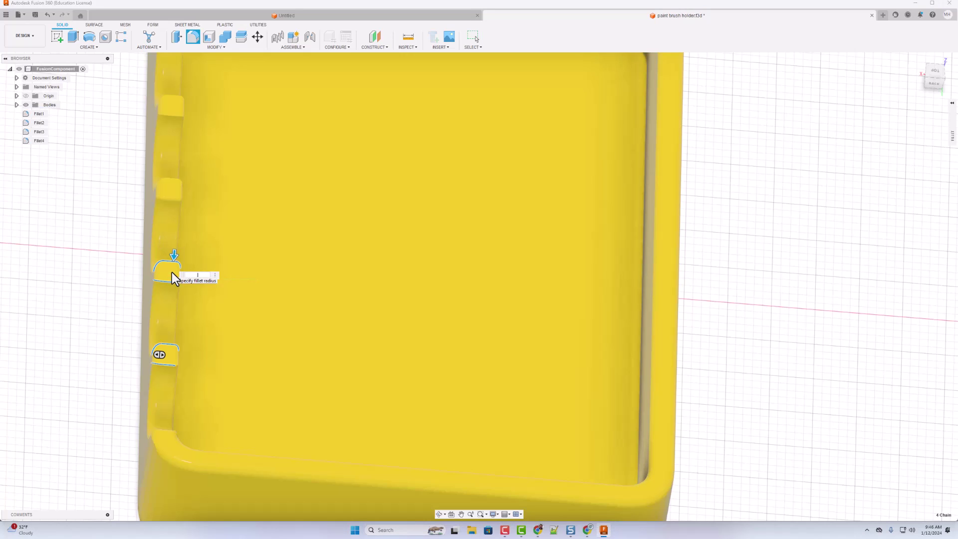
pyautogui.write('.5')
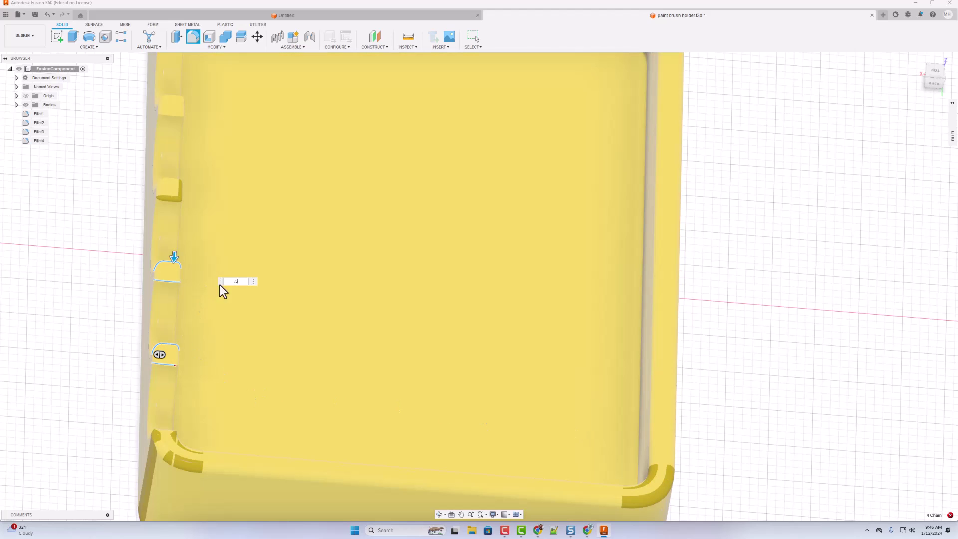
pyautogui.press('BackSpace')
pyautogui.press('BackSpace')
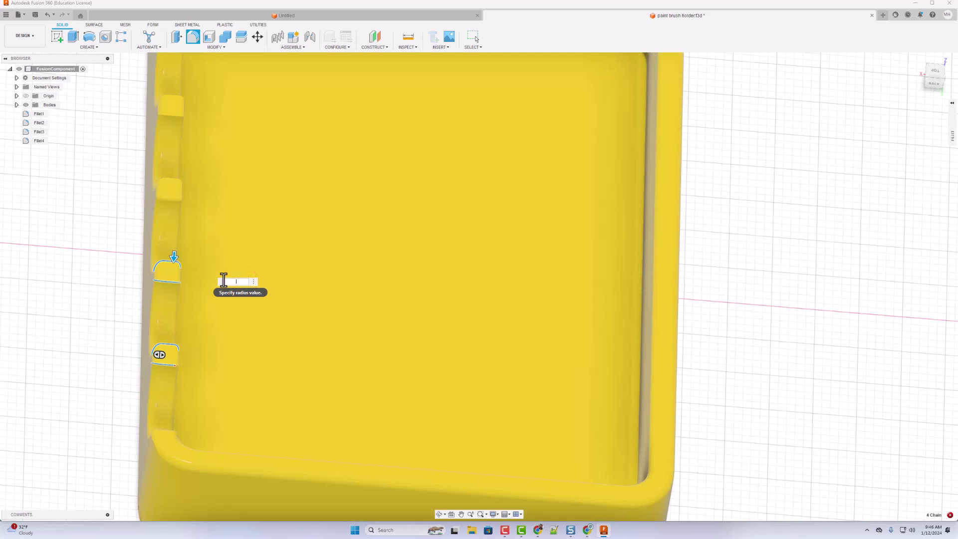
pyautogui.press('Return')
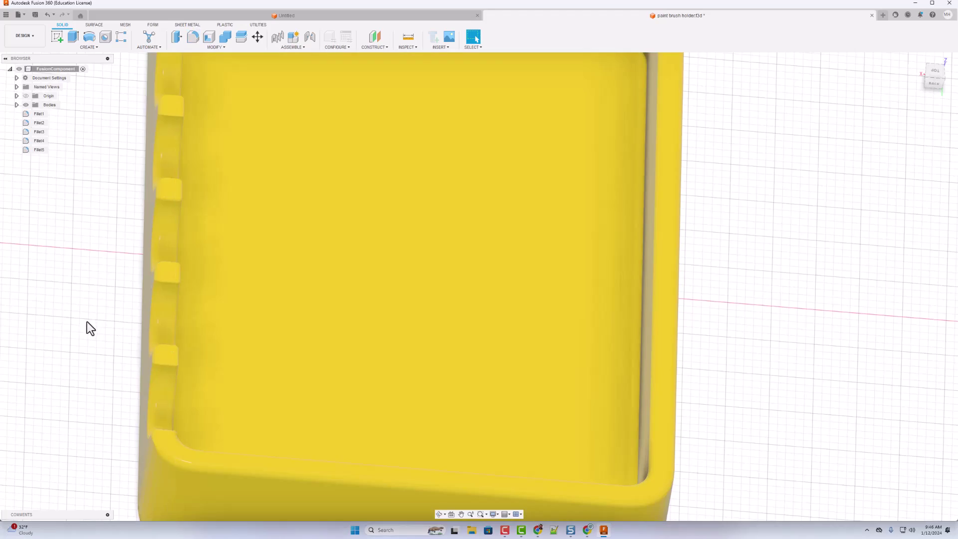
# Fillet three slot edges along the notched wall's rim as Fillet6 and inspect the result.
pyautogui.moveTo(91, 329)
pyautogui.keyDown('shift'); pyautogui.mouseDown(button='middle')
pyautogui.moveTo(169, 353)
pyautogui.moveTo(151, 353)
pyautogui.moveTo(133, 281)
pyautogui.mouseUp(button='middle'); pyautogui.keyUp('shift')
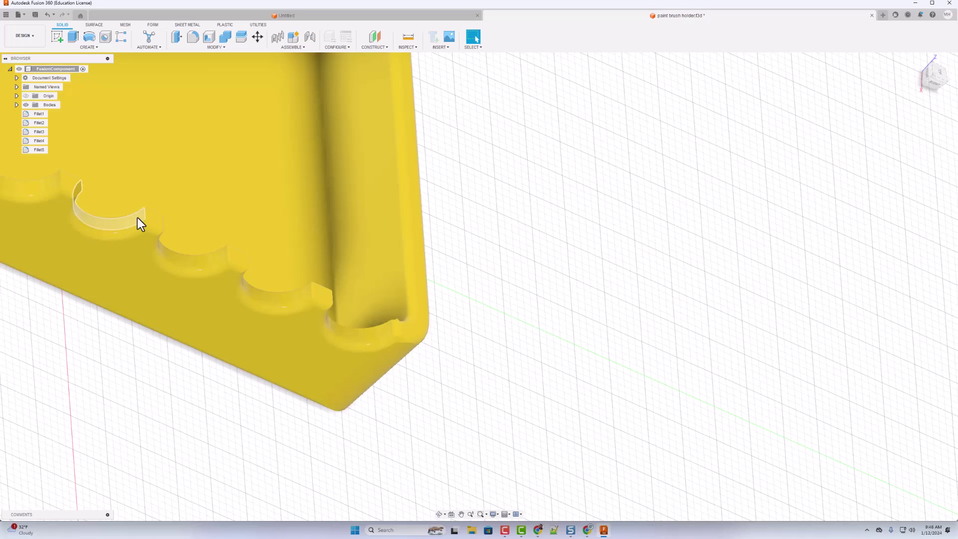
pyautogui.keyDown('shift'); pyautogui.moveTo(144, 215); pyautogui.dragTo(76, 241, button='middle'); pyautogui.keyUp('shift')
pyautogui.click(77, 241)
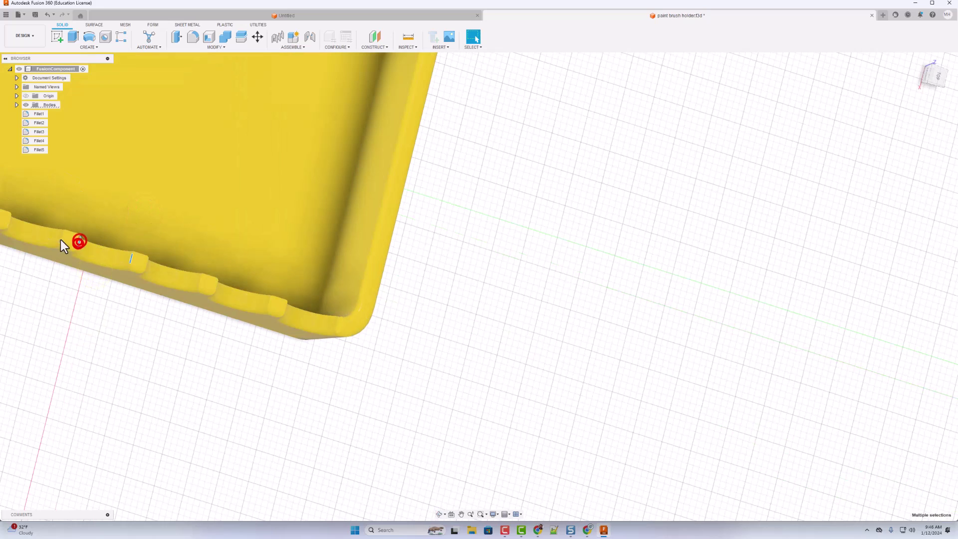
pyautogui.scroll(-5, 75, 240)
pyautogui.press('f')
pyautogui.scroll(3, 298, 333)
pyautogui.click(298, 334)
pyautogui.click(279, 325)
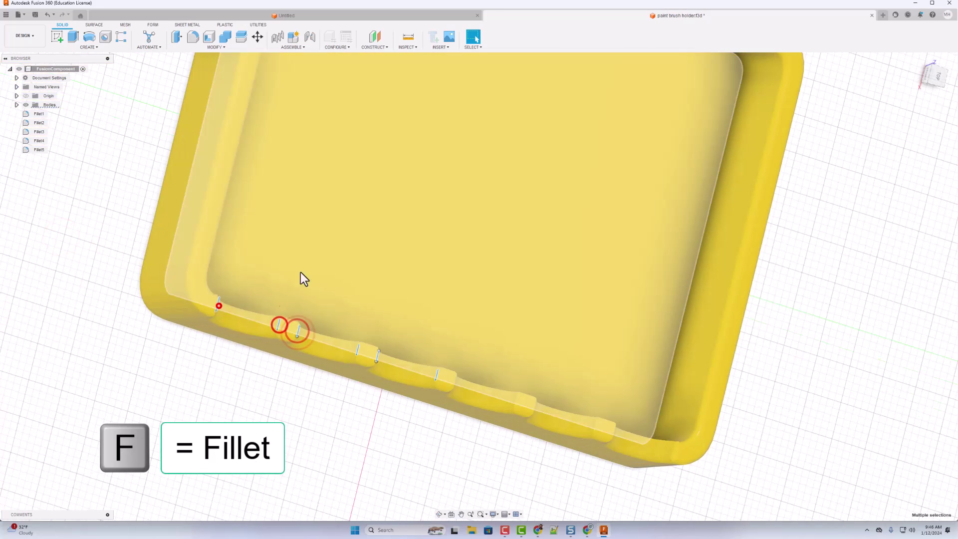
pyautogui.press('Return')
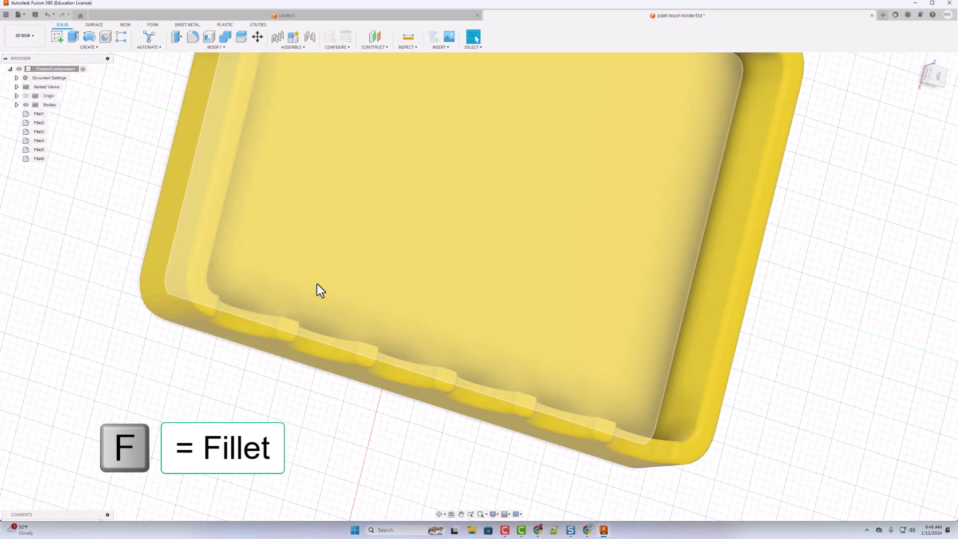
pyautogui.keyDown('shift'); pyautogui.moveTo(318, 285); pyautogui.dragTo(360, 316, button='middle'); pyautogui.keyUp('shift')
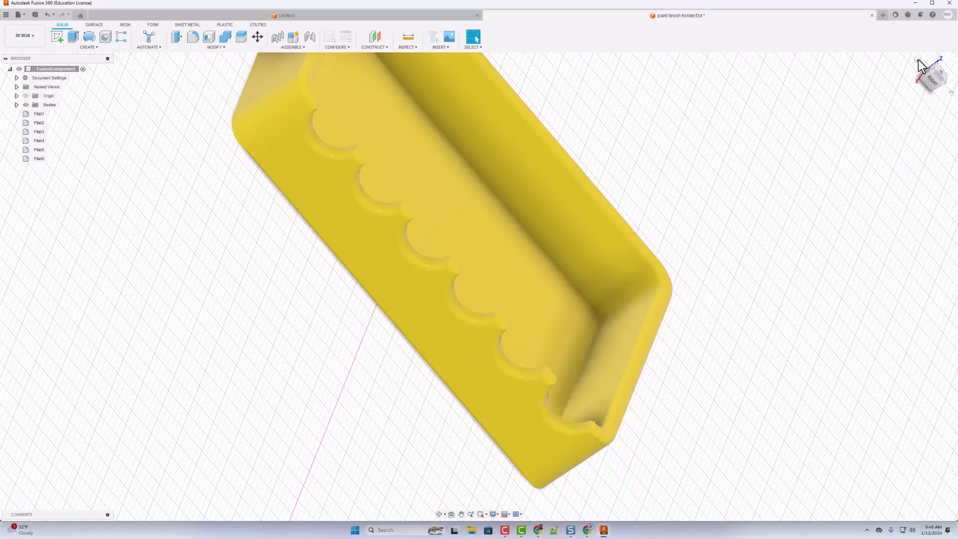
# Reset to the home view and save the design as paint brush holder.f3d.
pyautogui.click(919, 60)
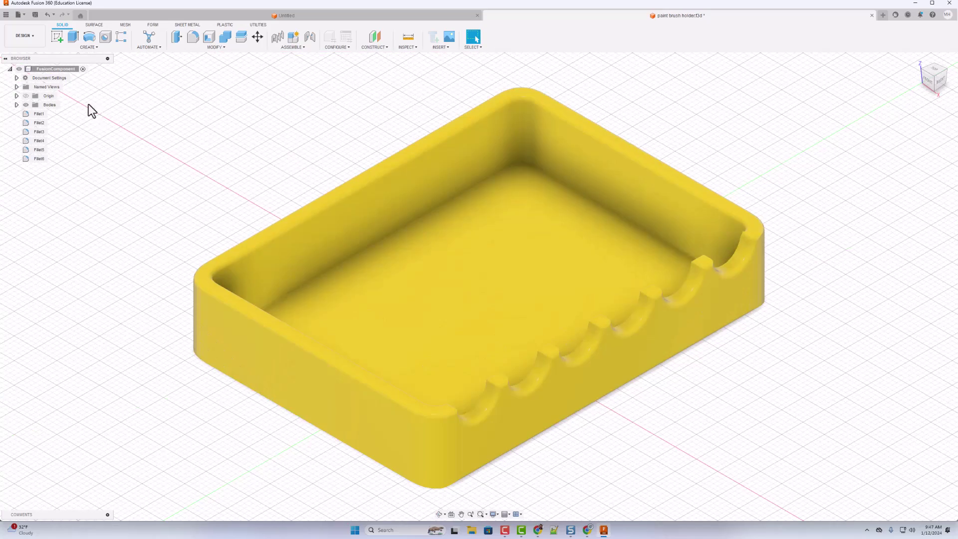
pyautogui.click(18, 15)
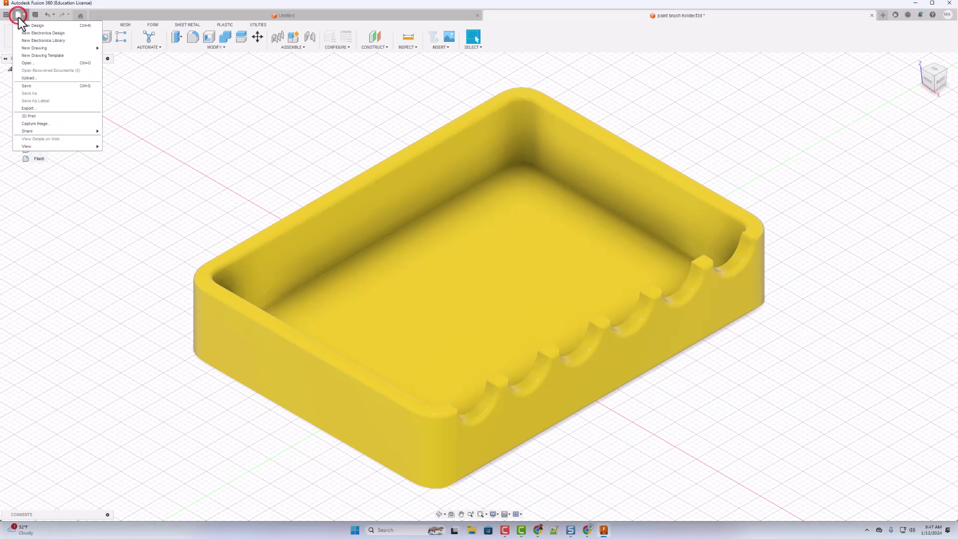
pyautogui.click(30, 86)
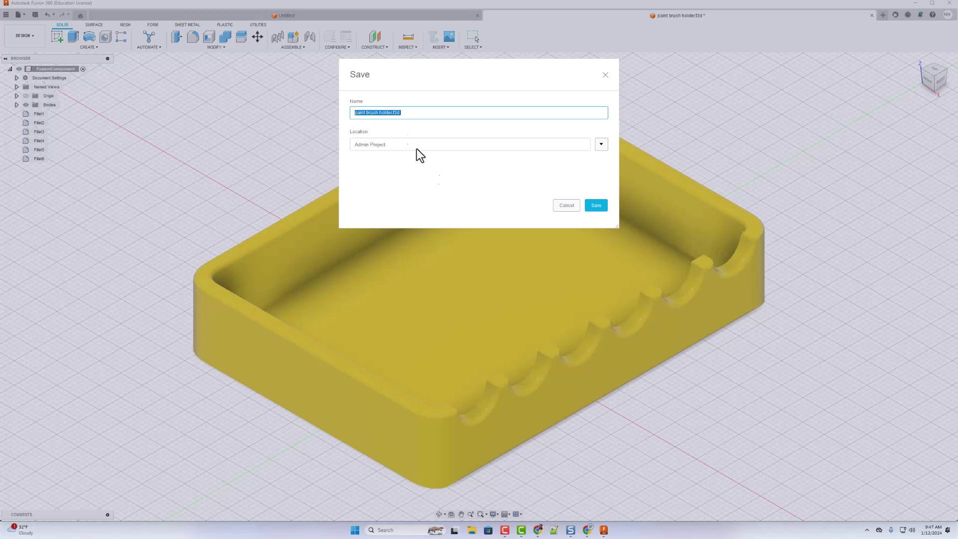
pyautogui.click(598, 207)
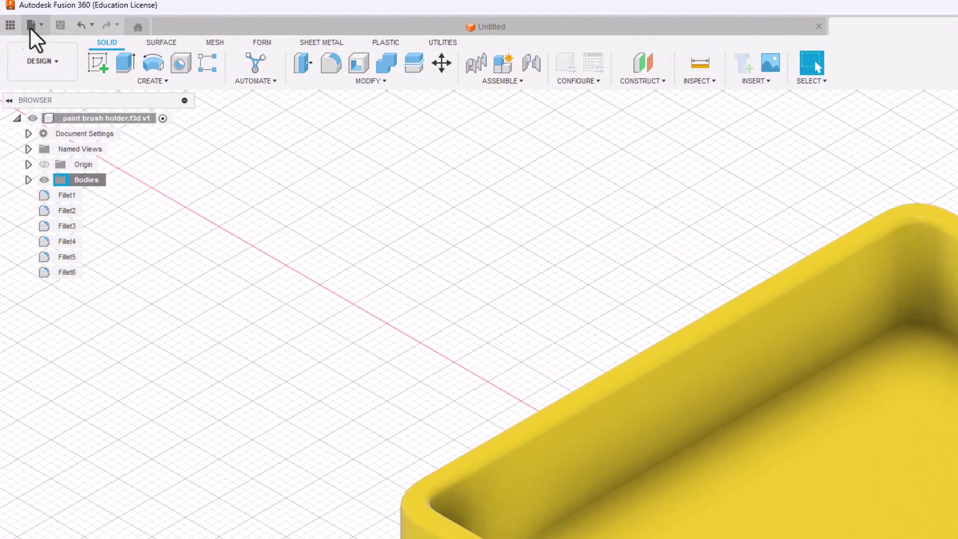
# Use Save As Mesh on Body1 and set the format to STL (Binary).
pyautogui.click(43, 28)
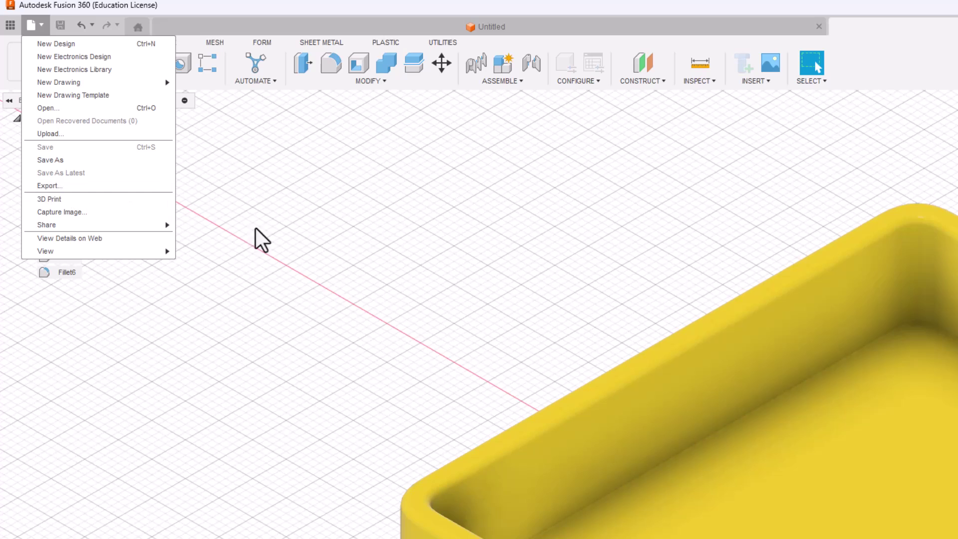
pyautogui.click(296, 228)
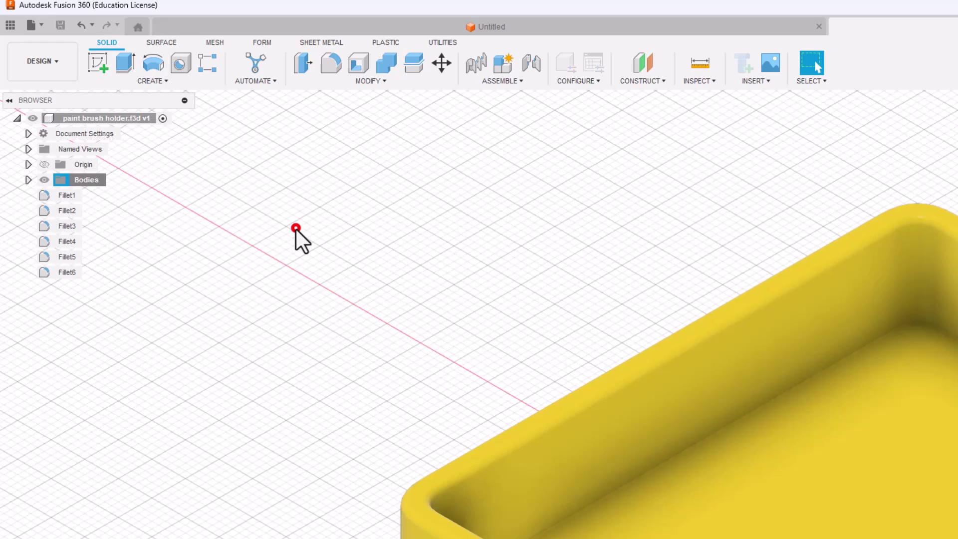
pyautogui.click(28, 180)
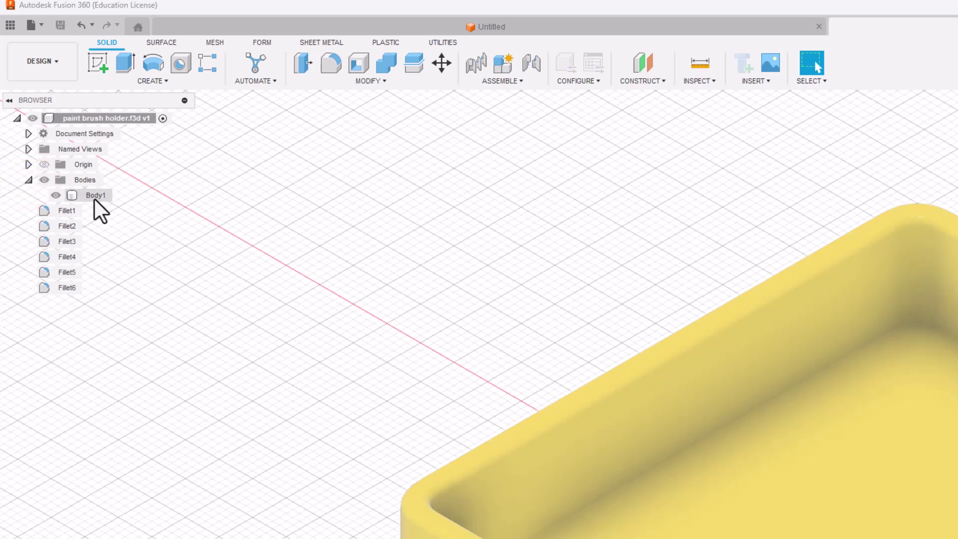
pyautogui.rightClick(99, 196)
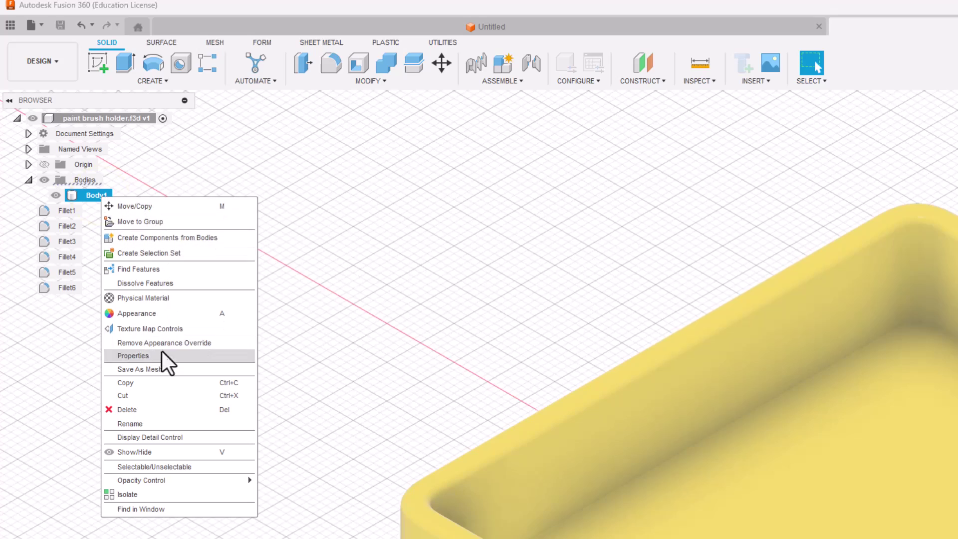
pyautogui.click(158, 371)
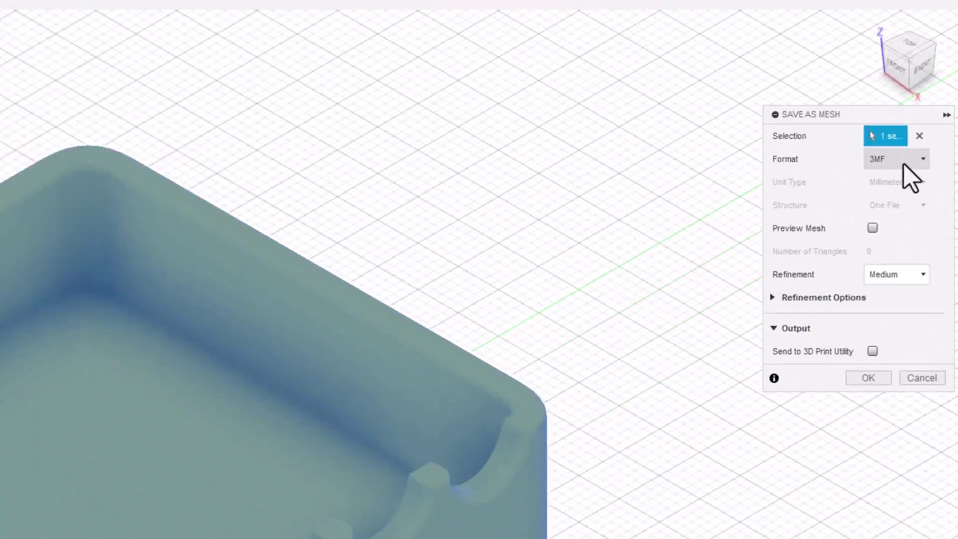
pyautogui.click(942, 128)
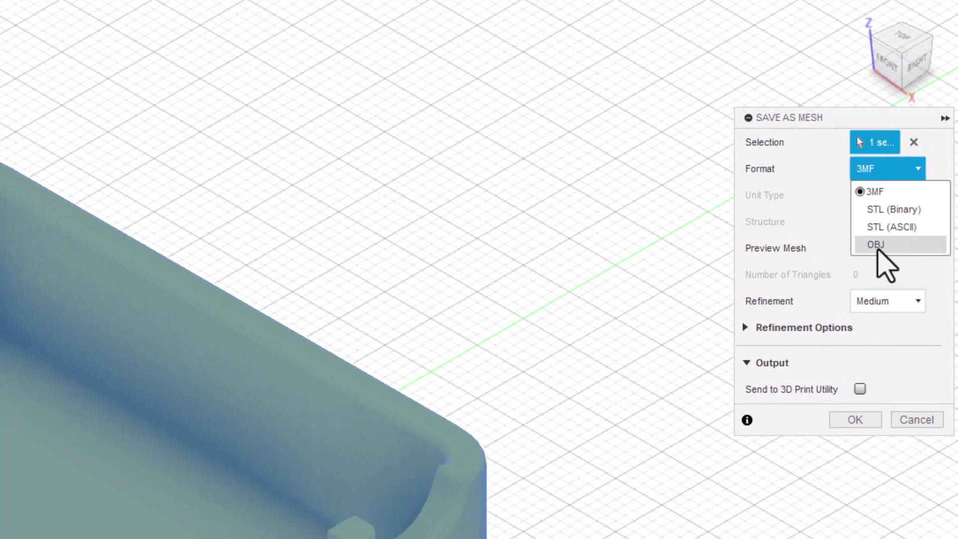
pyautogui.click(887, 210)
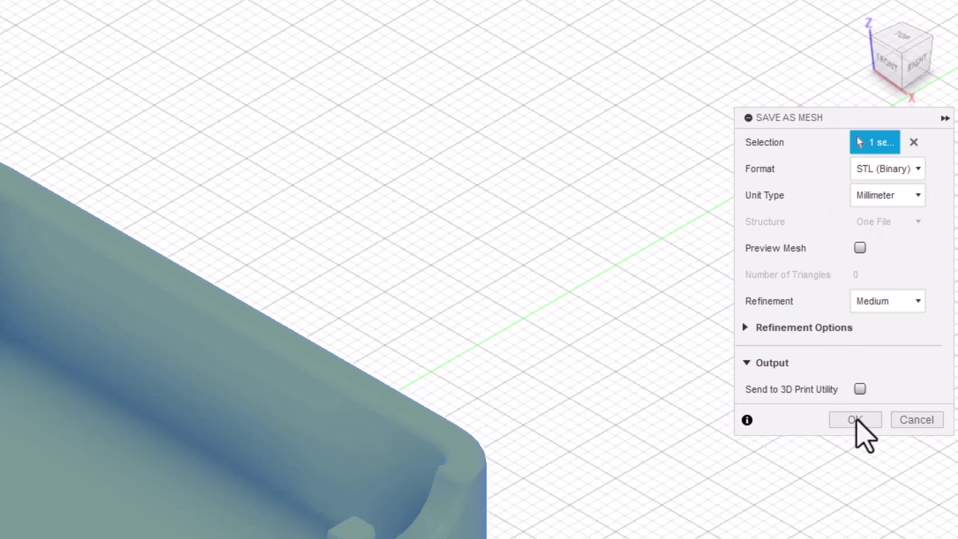
# Save the mesh as 'paint brush tray' STL in the Dropbox 3dmodeling folder.
pyautogui.click(855, 419)
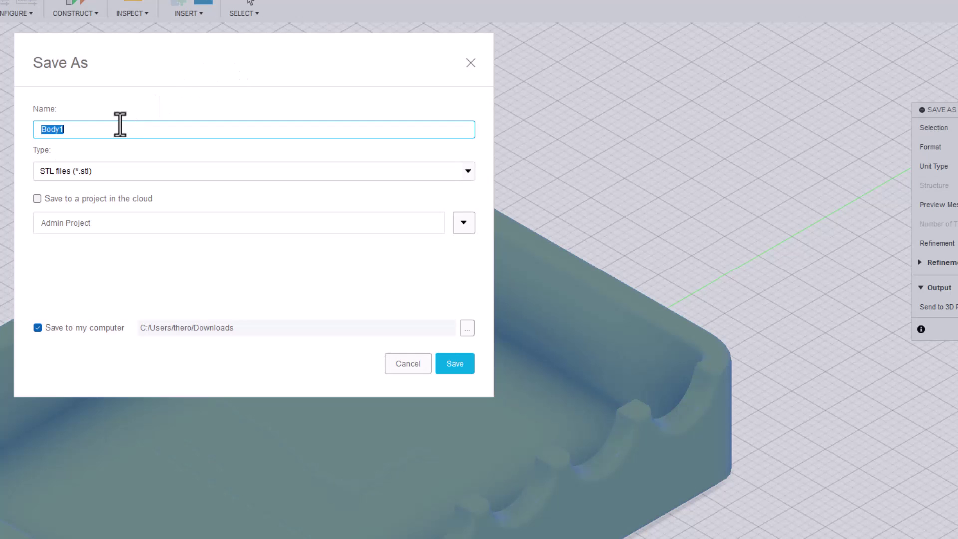
pyautogui.moveTo(120, 124); pyautogui.dragTo(47, 118)
pyautogui.write('paint brush tray')
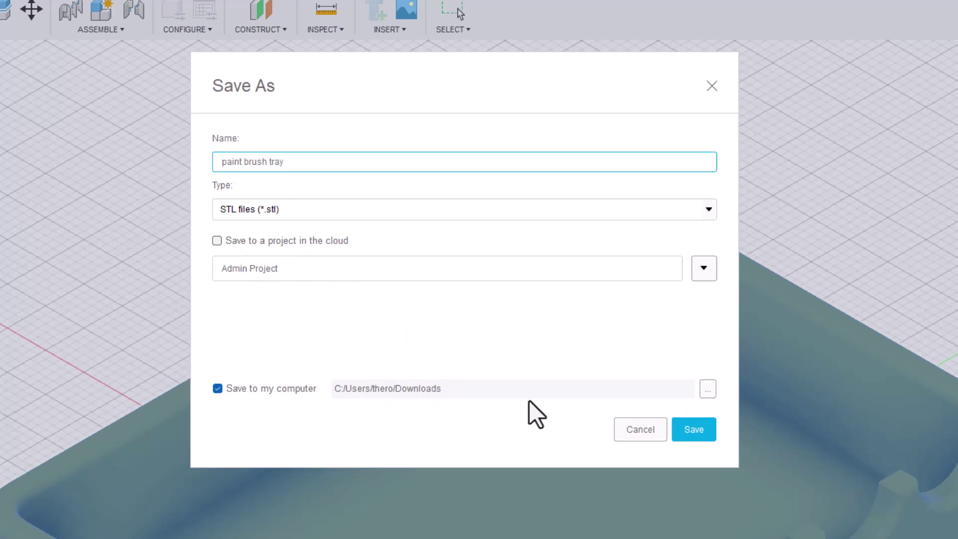
pyautogui.click(708, 391)
pyautogui.click(252, 336)
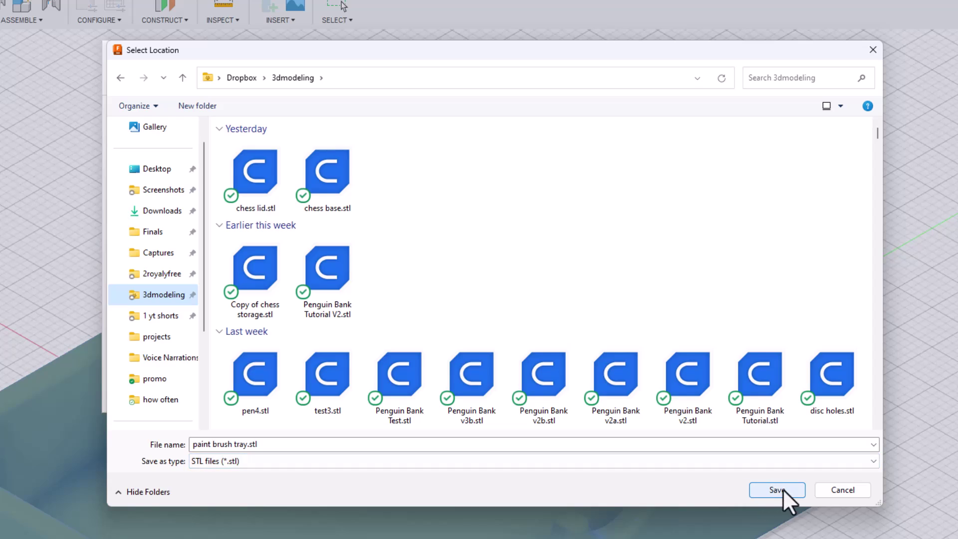
pyautogui.click(782, 491)
pyautogui.click(559, 380)
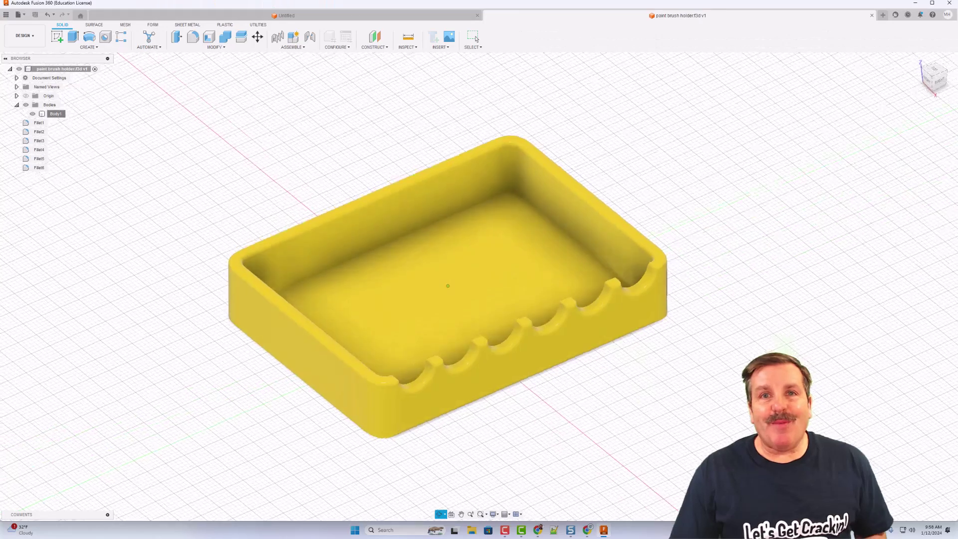
pyautogui.click(473, 37)
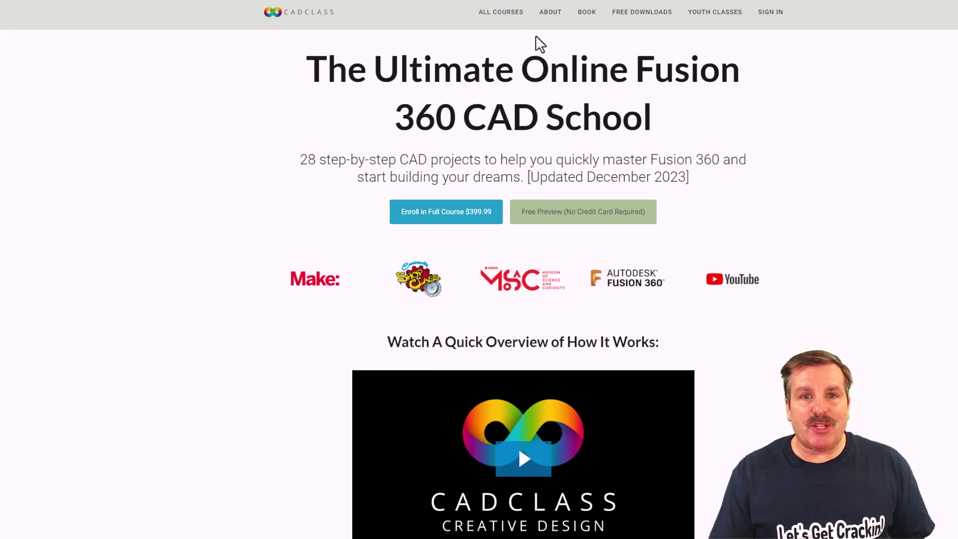
# Open the Tinkercad in twenty days! course from the ALL COURSES list.
pyautogui.click(499, 13)
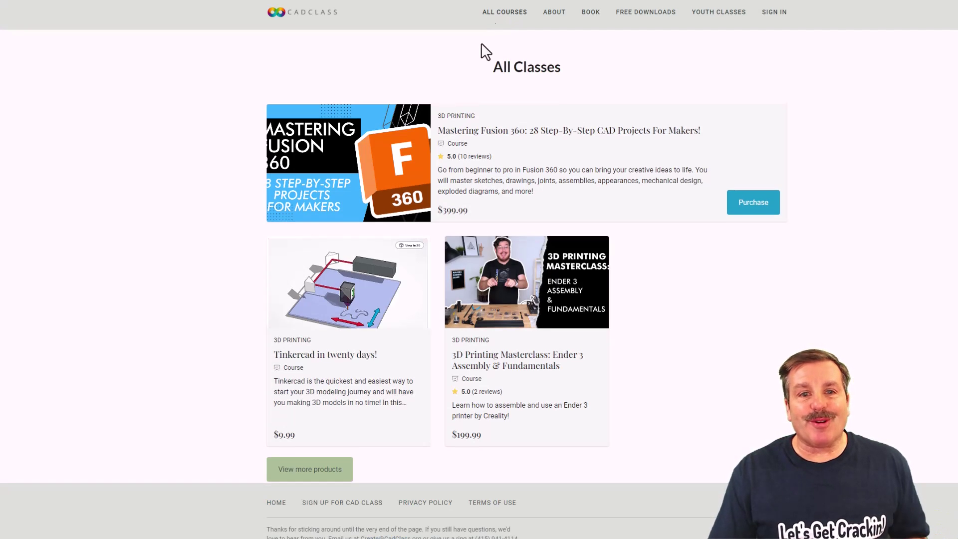
pyautogui.click(354, 316)
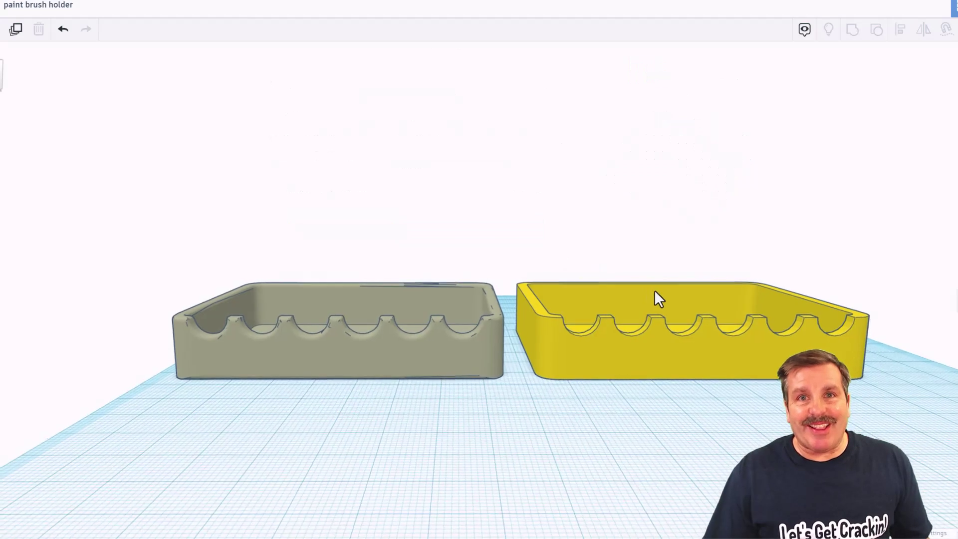
# Recolour the grey tray beside the yellow one vivid purple using the Solid colour wheel.
pyautogui.moveTo(655, 297); pyautogui.dragTo(681, 297, button='right')
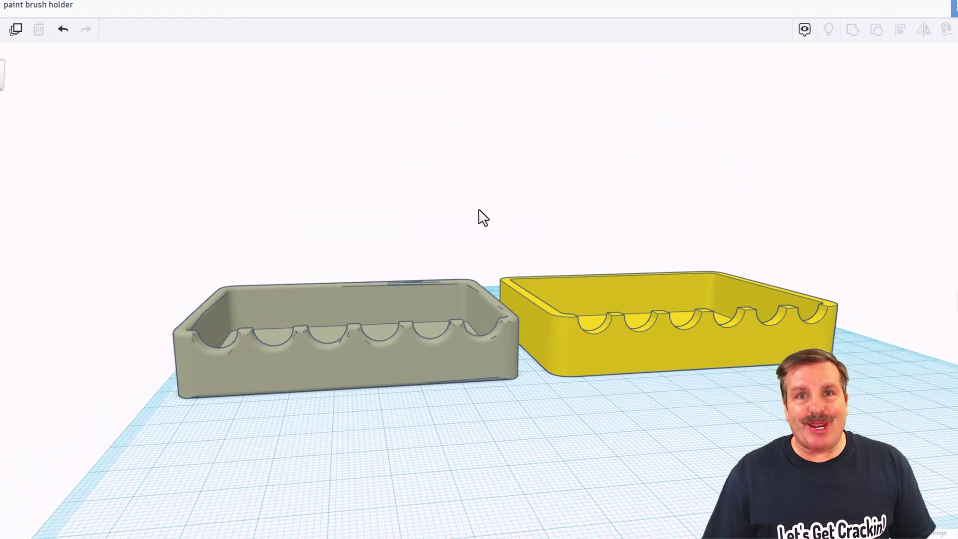
pyautogui.moveTo(472, 239); pyautogui.dragTo(512, 355, button='right')
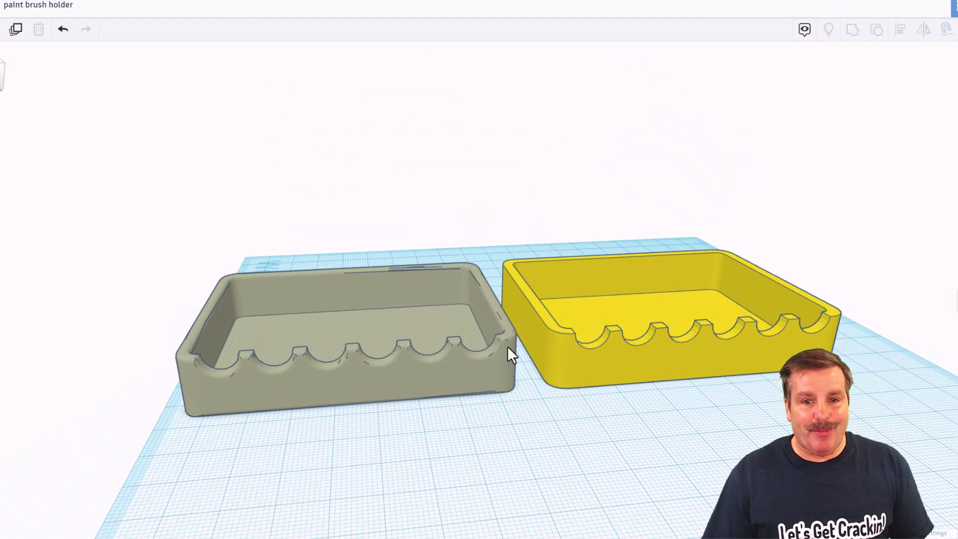
pyautogui.moveTo(428, 361); pyautogui.dragTo(427, 365, button='right')
pyautogui.click(423, 363)
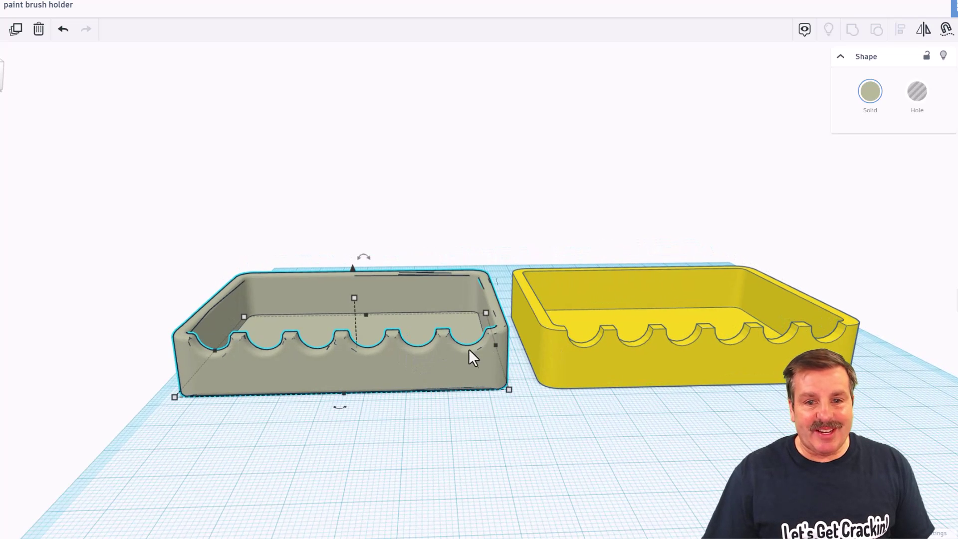
pyautogui.click(869, 95)
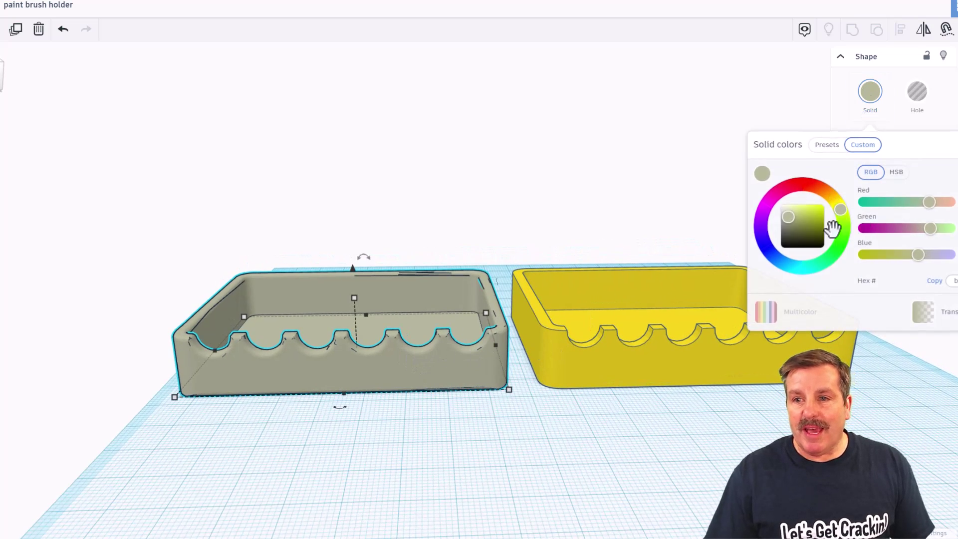
pyautogui.moveTo(762, 234)
pyautogui.mouseDown()
pyautogui.moveTo(762, 213)
pyautogui.moveTo(824, 206)
pyautogui.mouseUp()
pyautogui.press('Escape')
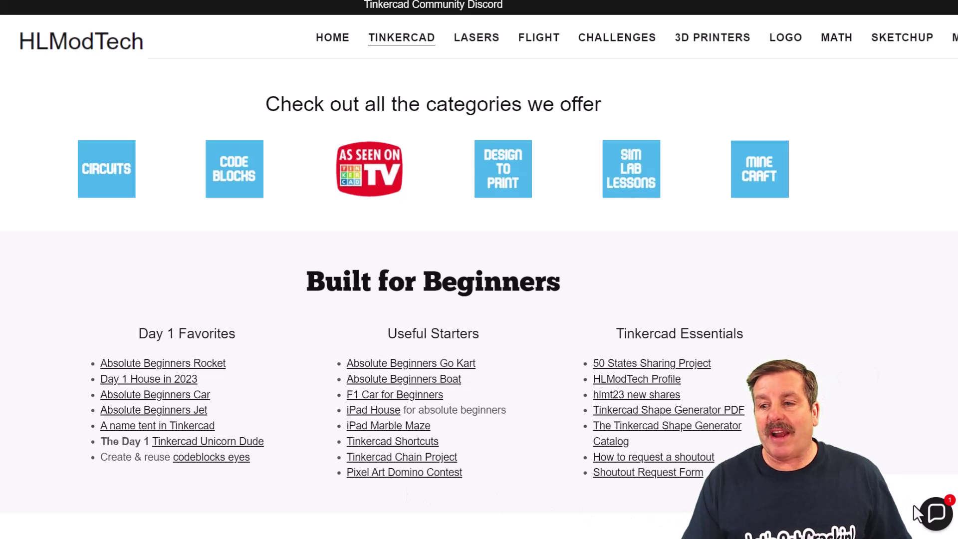
# Open and close the site's contact chat, then follow the Tinkercad Community Discord banner.
pyautogui.click(930, 519)
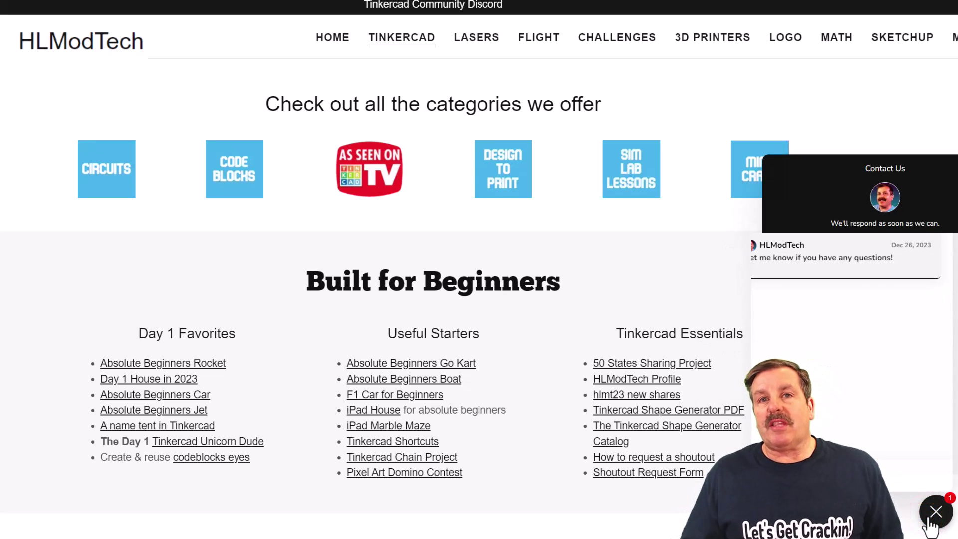
pyautogui.click(934, 515)
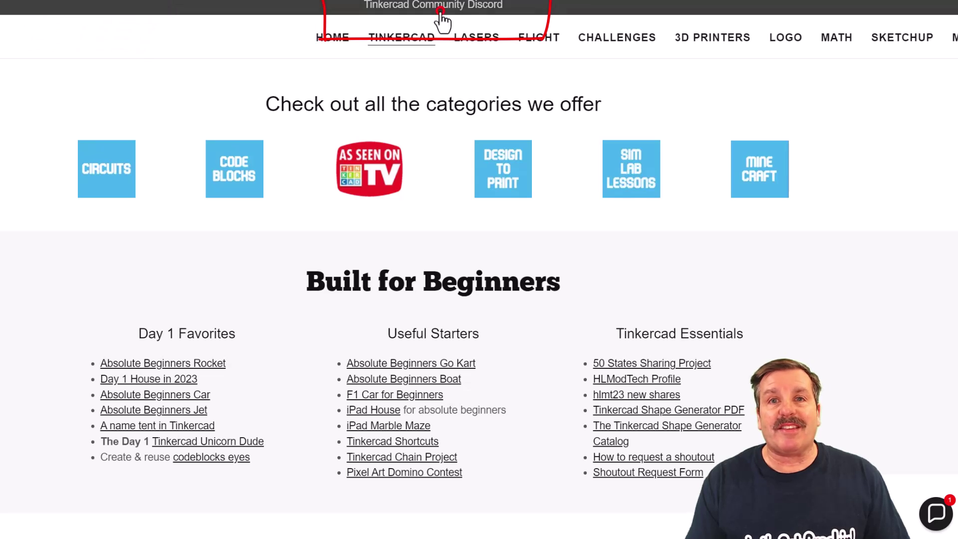
pyautogui.click(442, 6)
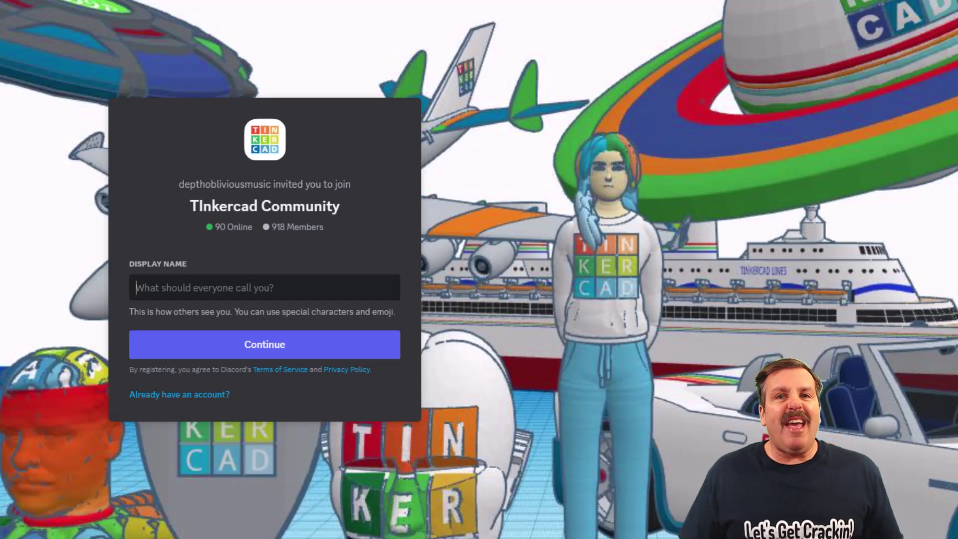